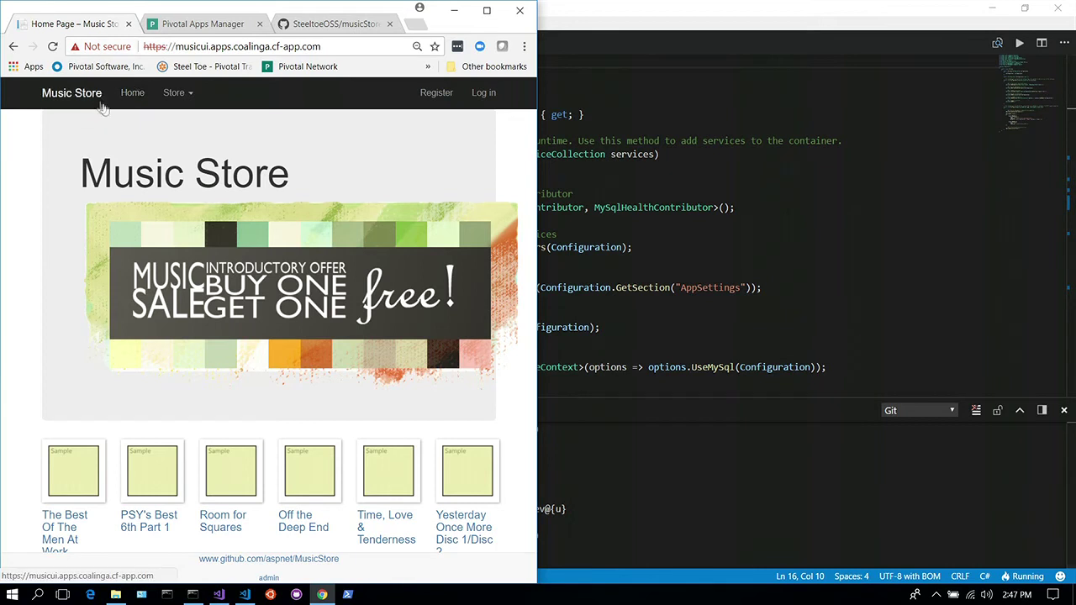
pyautogui.click(178, 99)
pyautogui.click(61, 203)
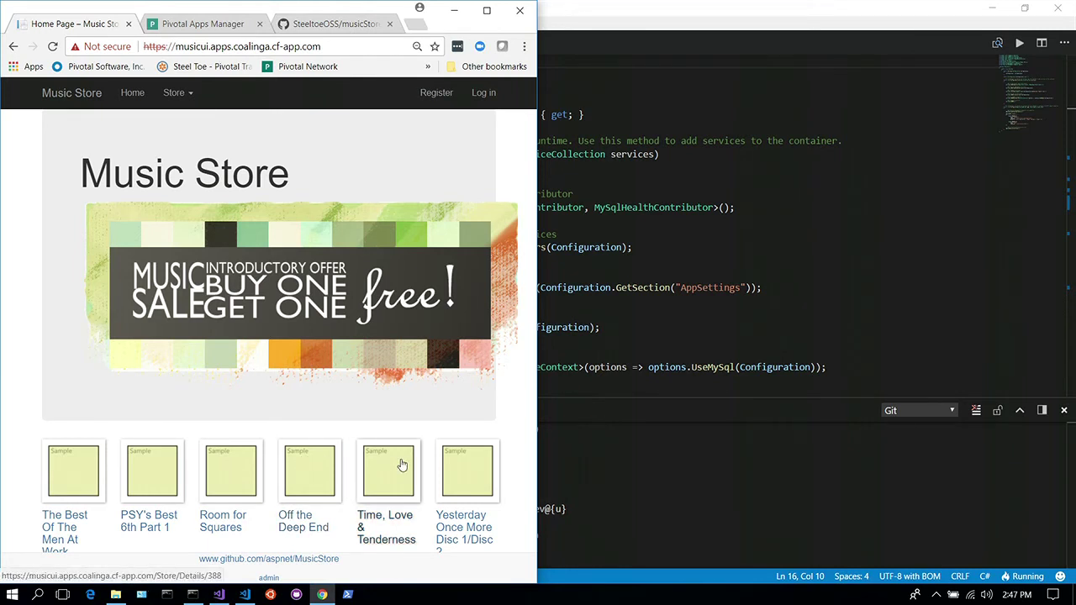
# Switch to Pivotal Apps Manager, maximize the browser window, and open the musicstore app's overview
pyautogui.click(190, 25)
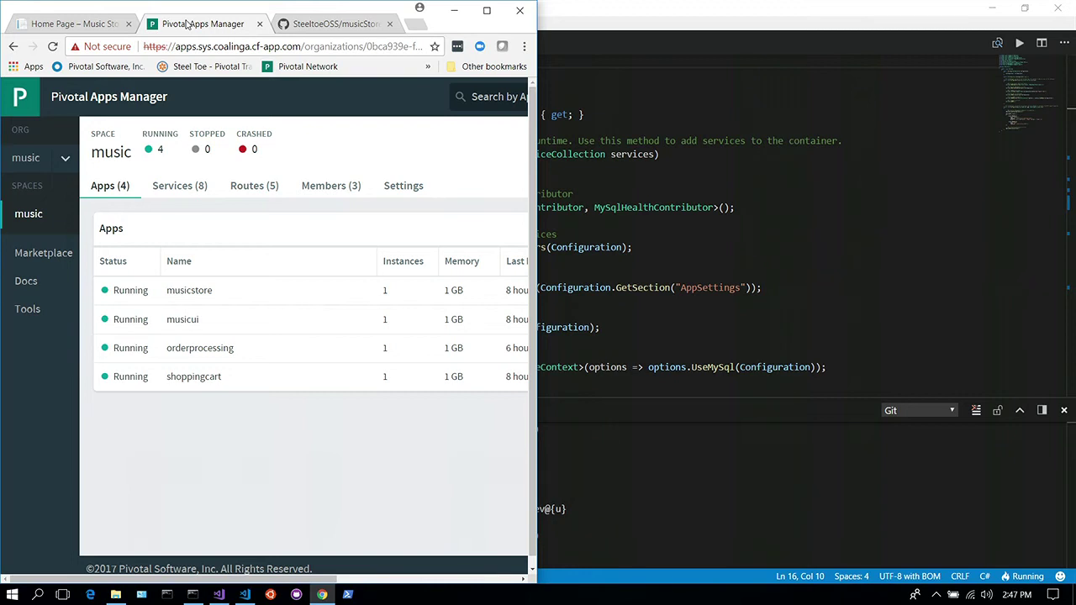
pyautogui.click(488, 9)
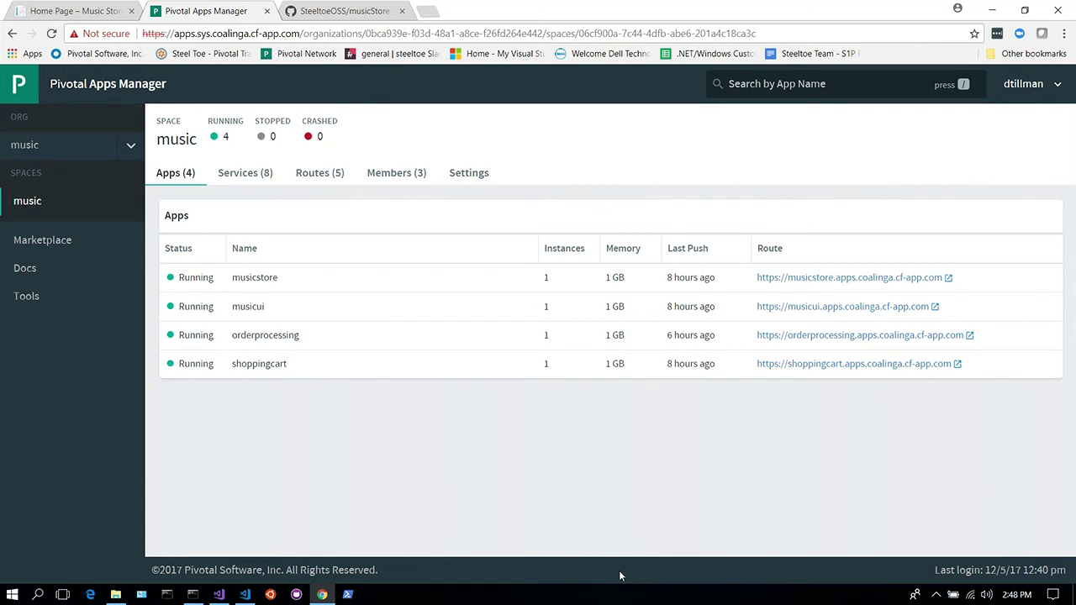
pyautogui.click(255, 278)
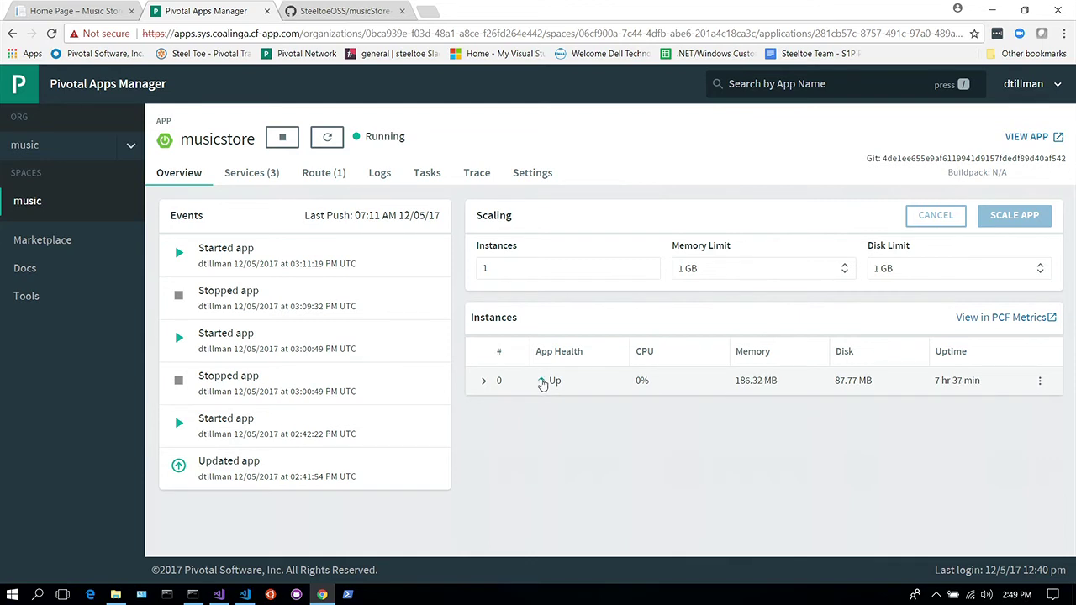
# Examine the health check details of musicstore instance 0, including the raw JSON, and collapse the instance again
pyautogui.click(544, 383)
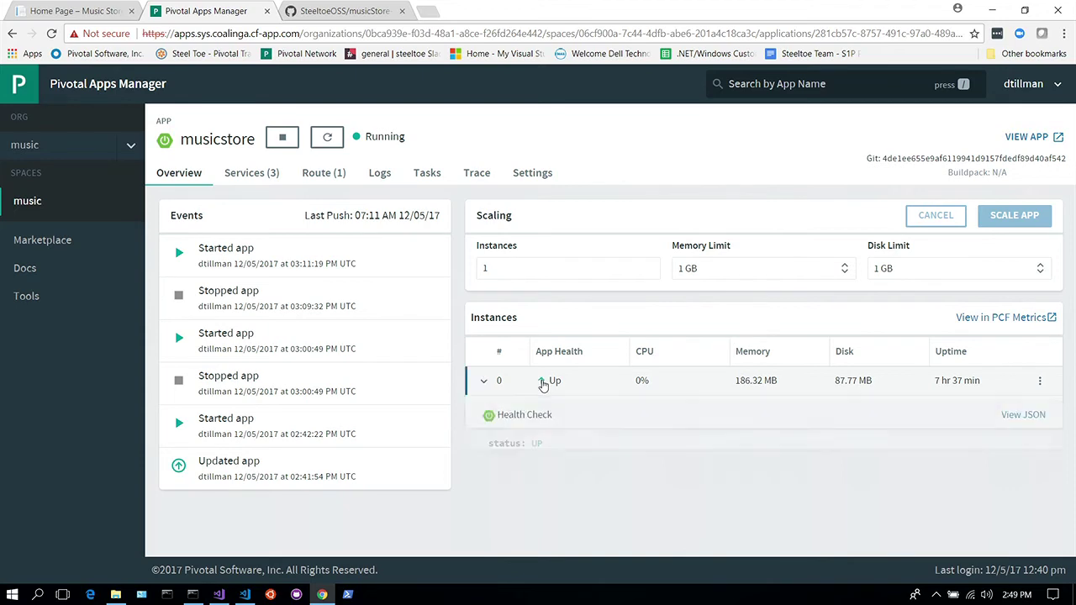
pyautogui.scroll(-2, 548, 389)
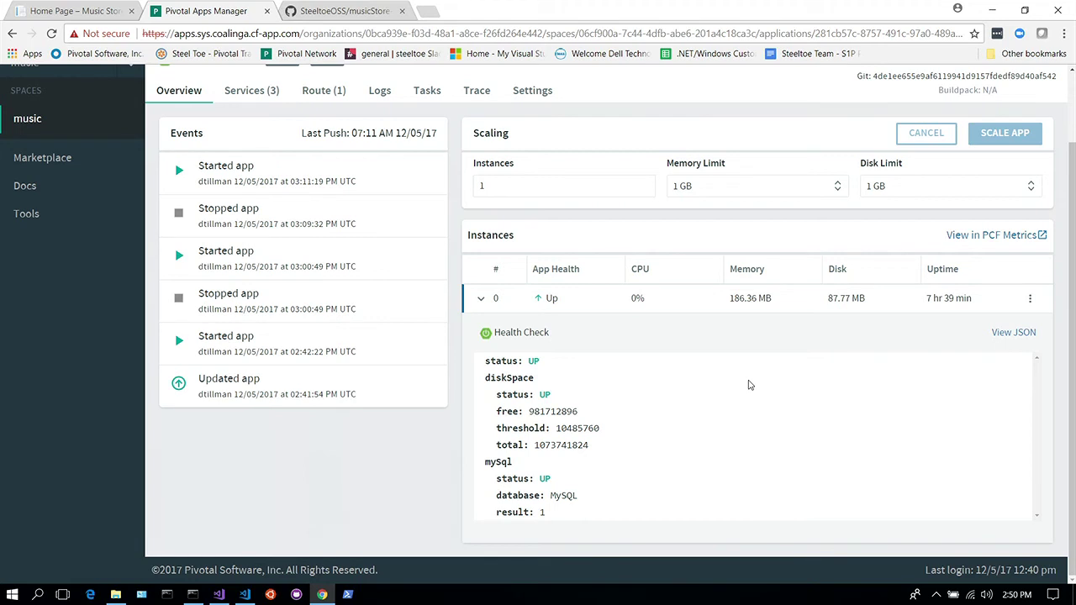
pyautogui.click(1017, 335)
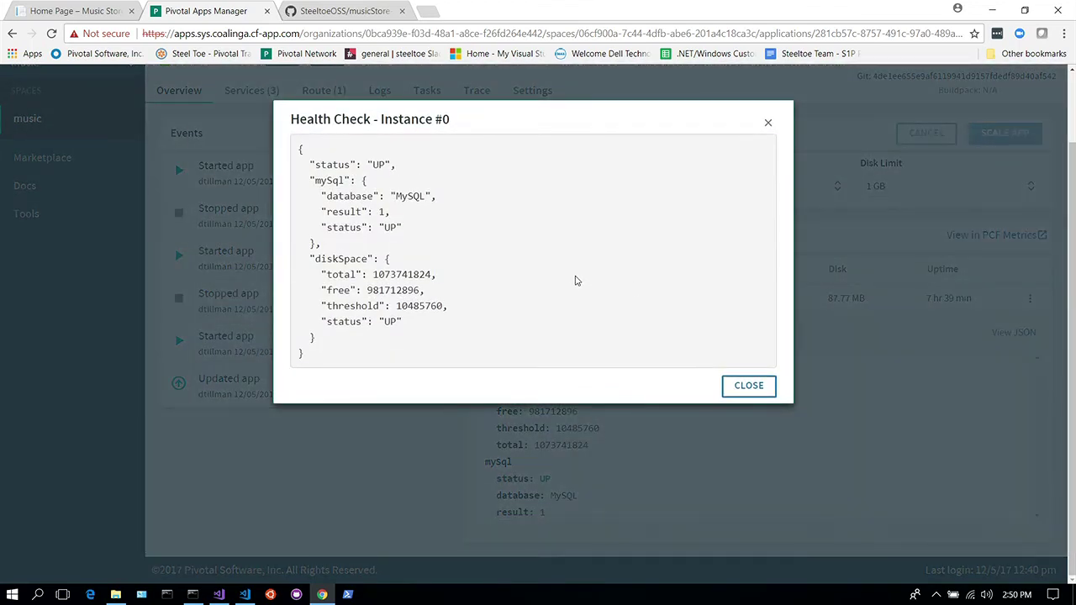
pyautogui.click(748, 388)
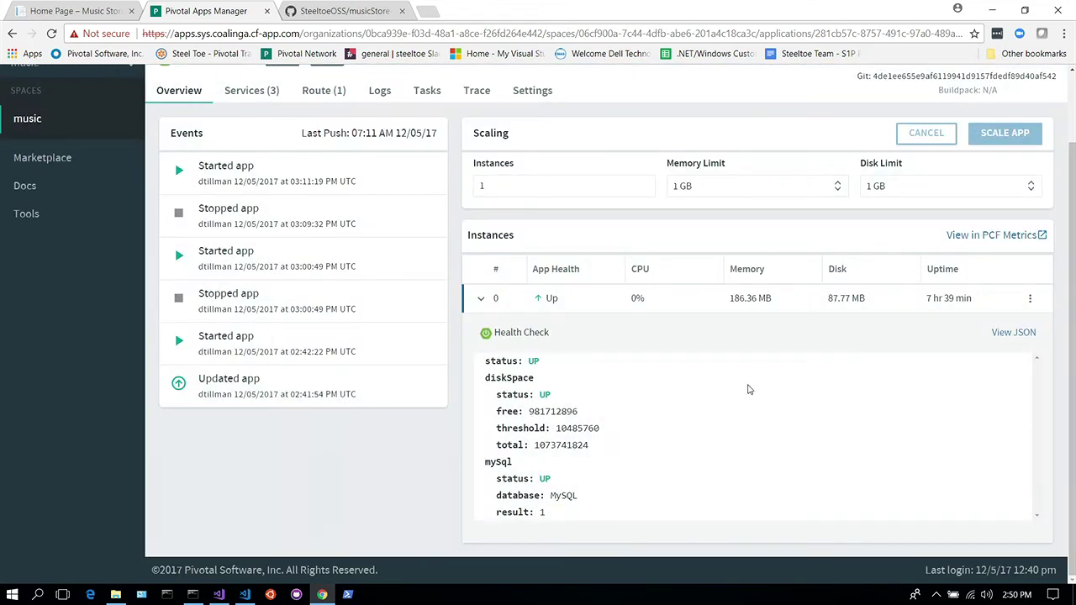
pyautogui.click(539, 303)
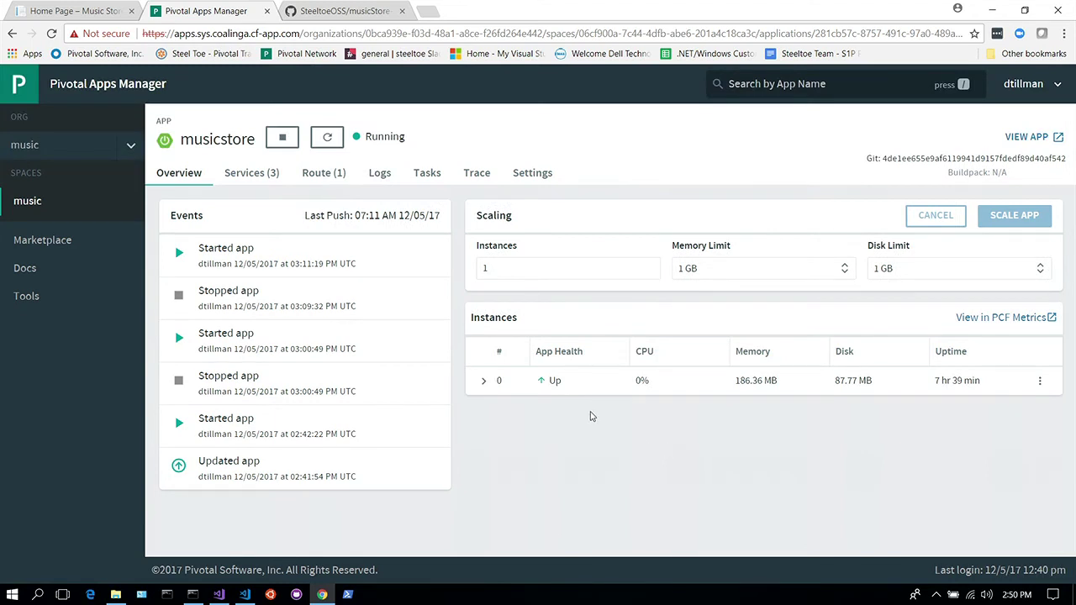
# Review the Spring Info section with Git and build details in the musicstore app's settings
pyautogui.click(532, 174)
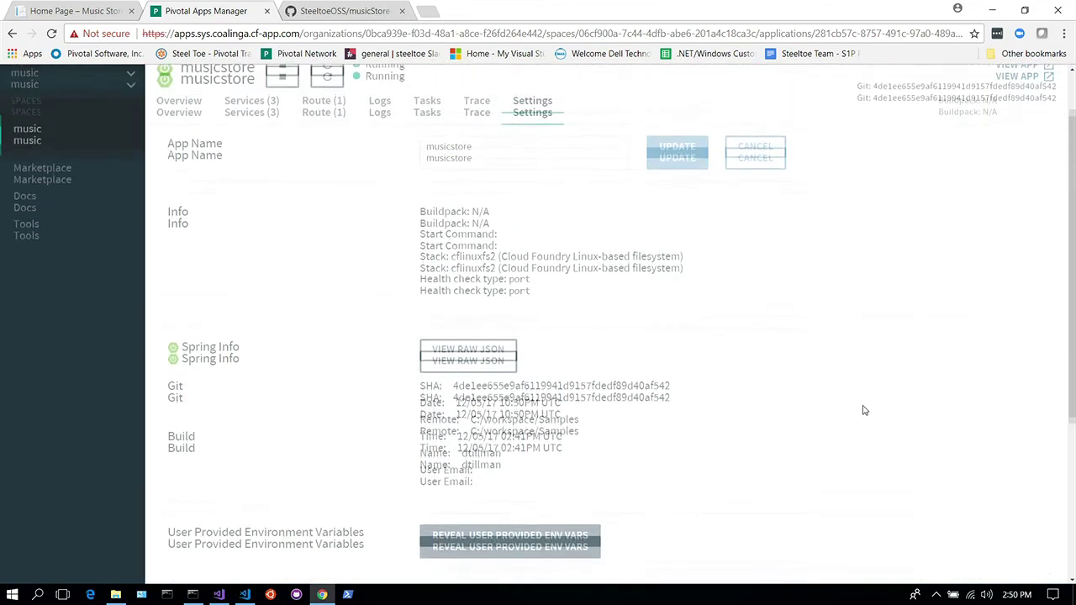
pyautogui.scroll(-1, 181, 425)
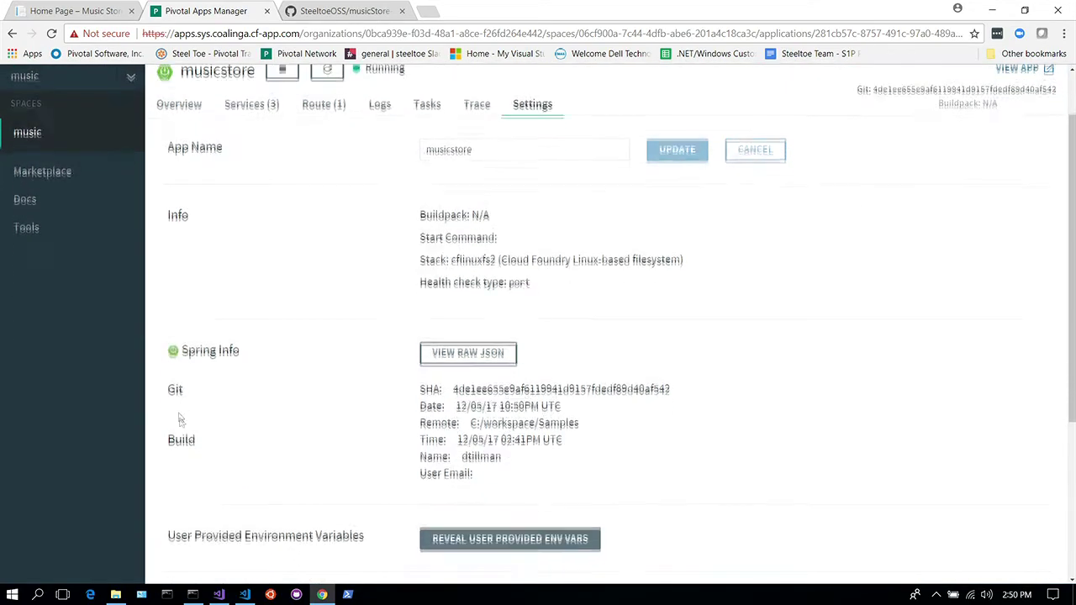
pyautogui.scroll(-1, 257, 370)
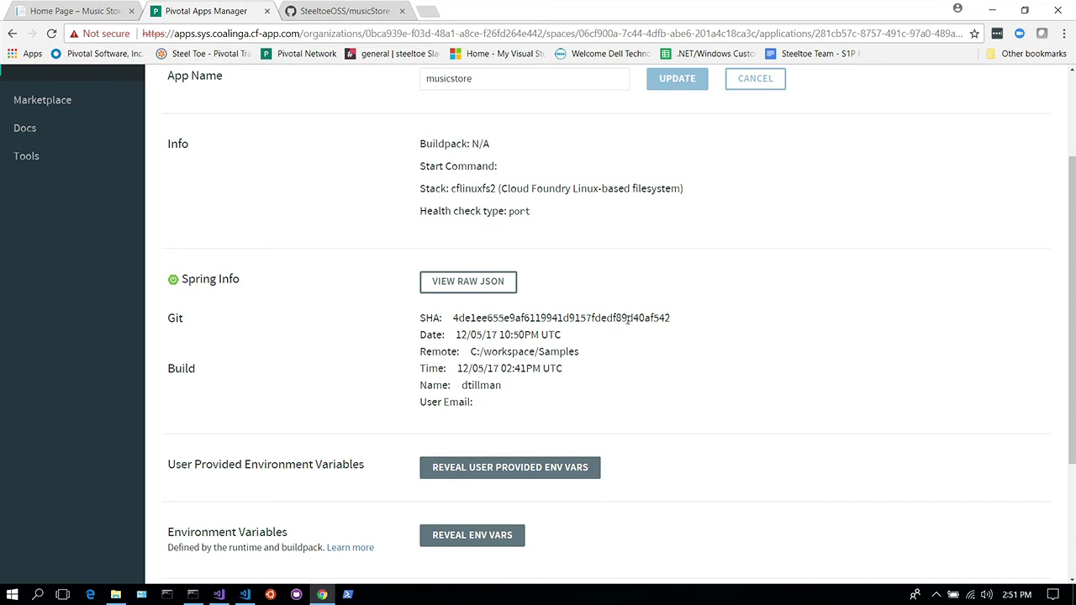
pyautogui.scroll(2, 678, 328)
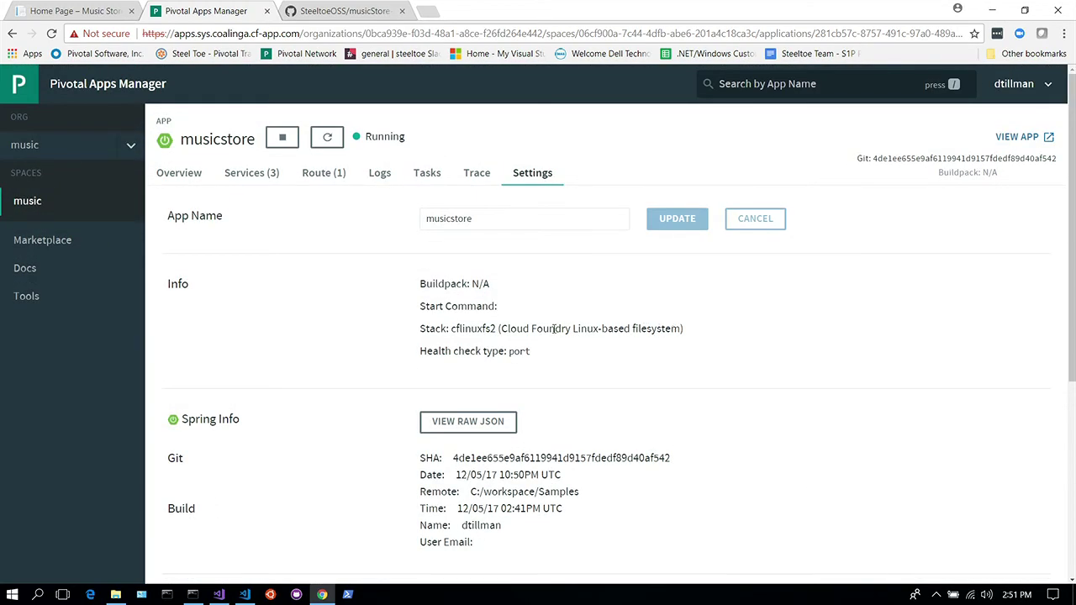
# Open musicstore's request trace, view The Best Of The Men At Work album in the Music Store site, and refresh the trace
pyautogui.click(474, 173)
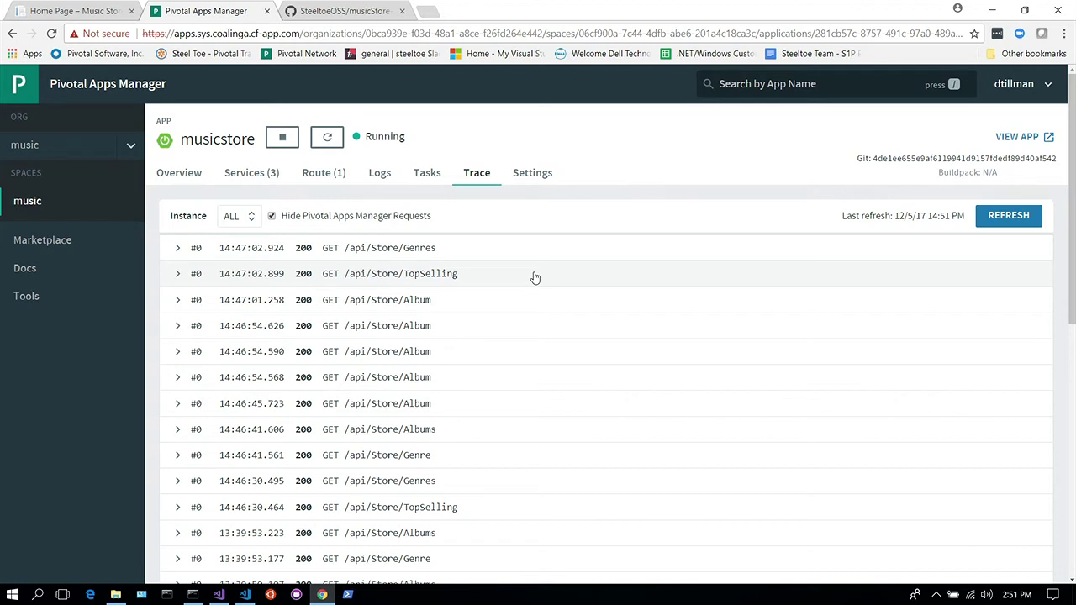
pyautogui.click(30, 12)
pyautogui.click(222, 488)
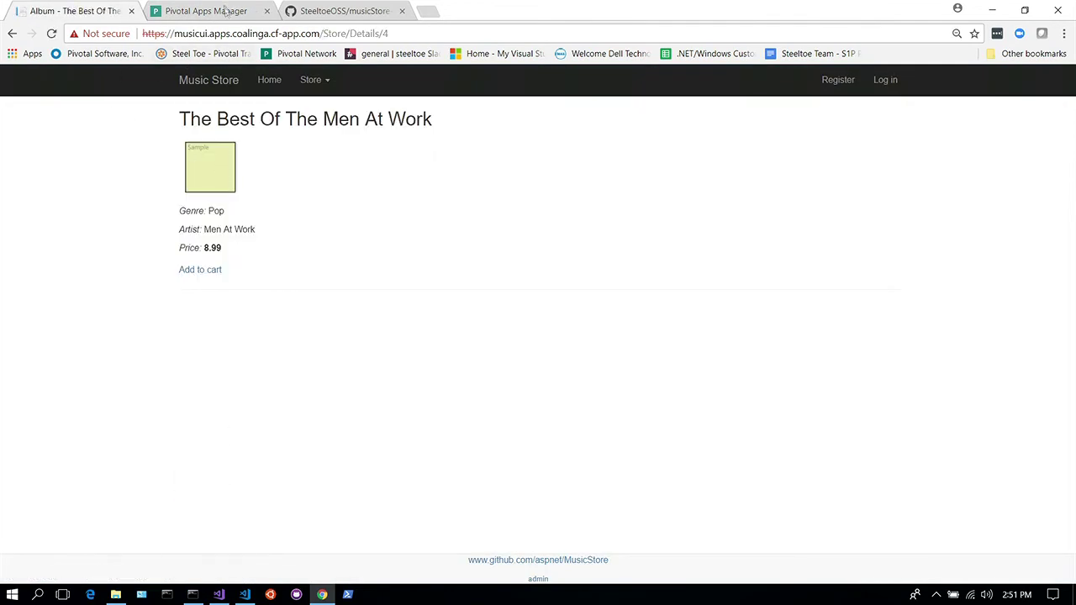
pyautogui.click(227, 11)
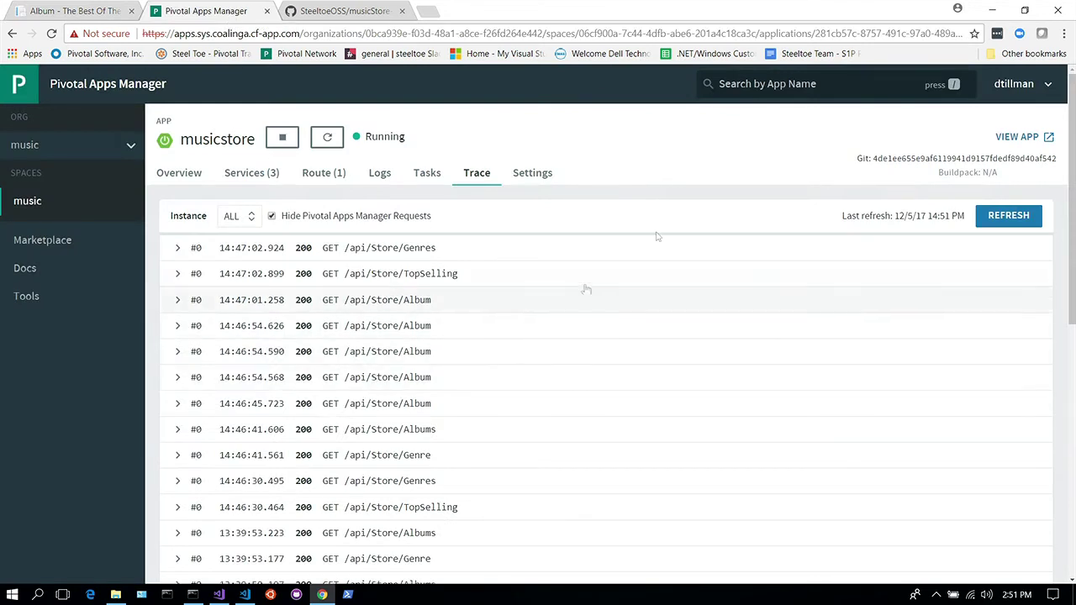
pyautogui.click(1005, 216)
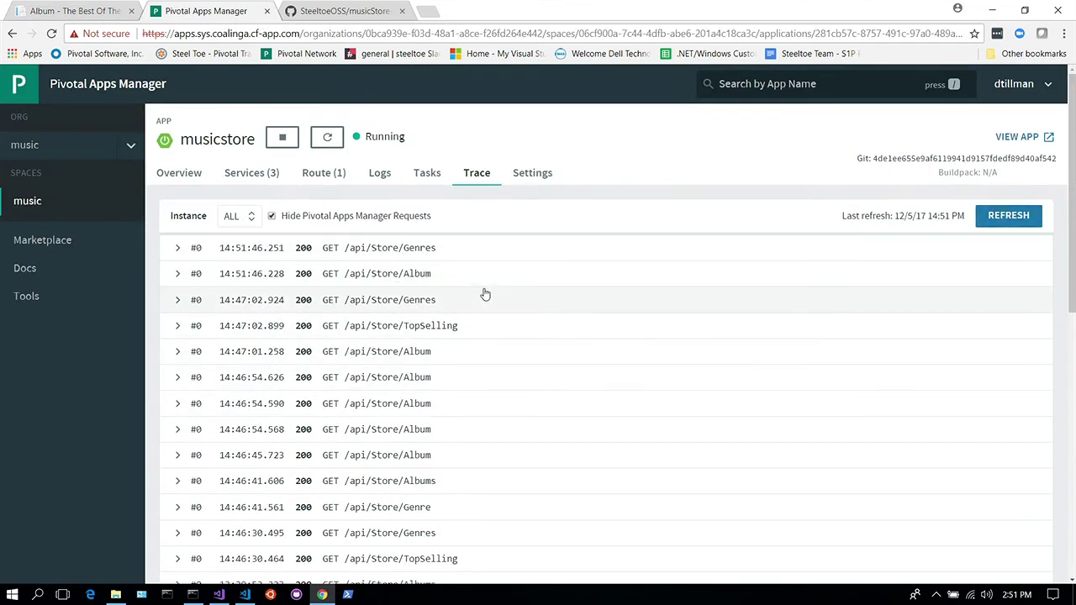
# Inspect the request and response details of the newest GET /api/Store/Genres trace entry and collapse it
pyautogui.click(178, 249)
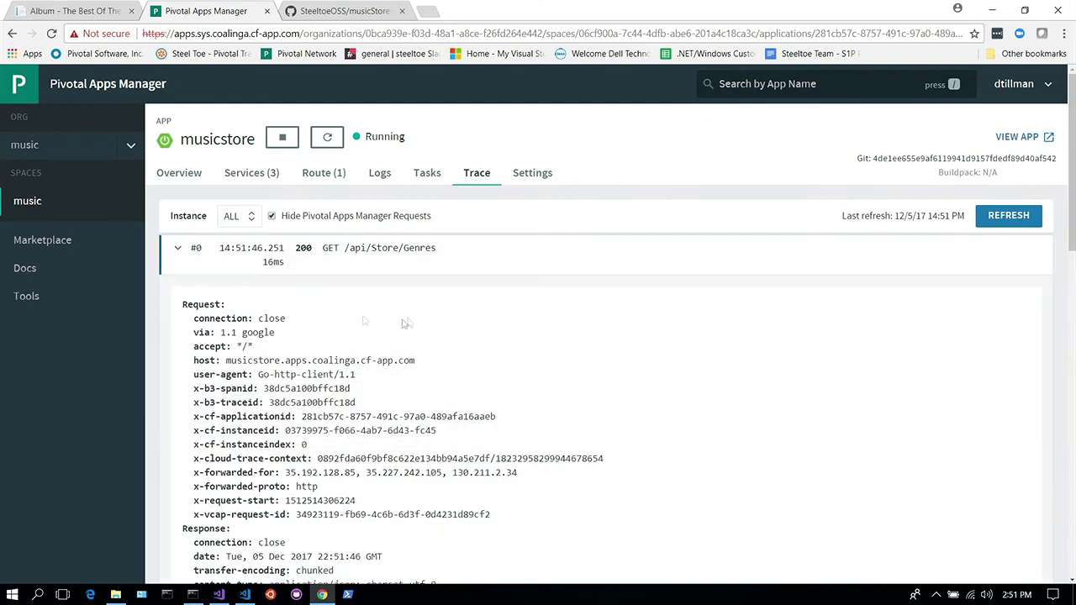
pyautogui.scroll(-2, 437, 314)
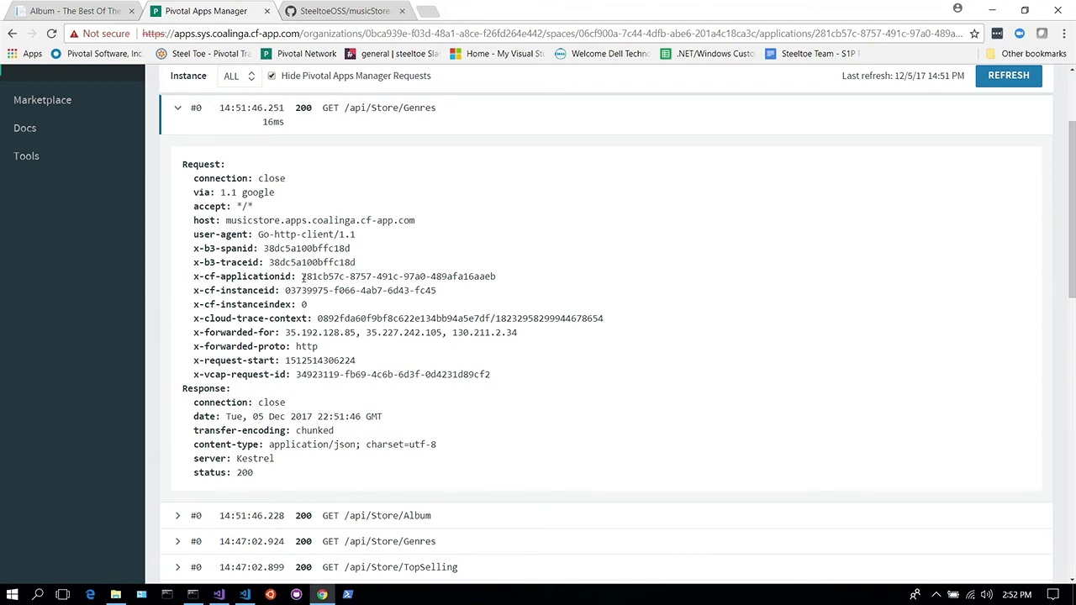
pyautogui.scroll(1, 305, 280)
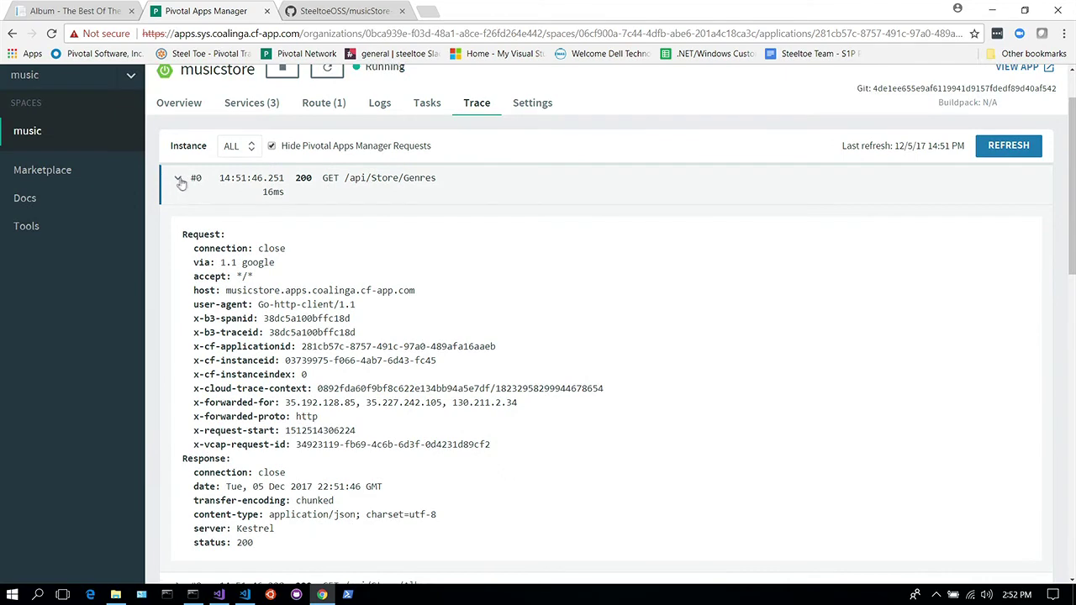
pyautogui.click(181, 180)
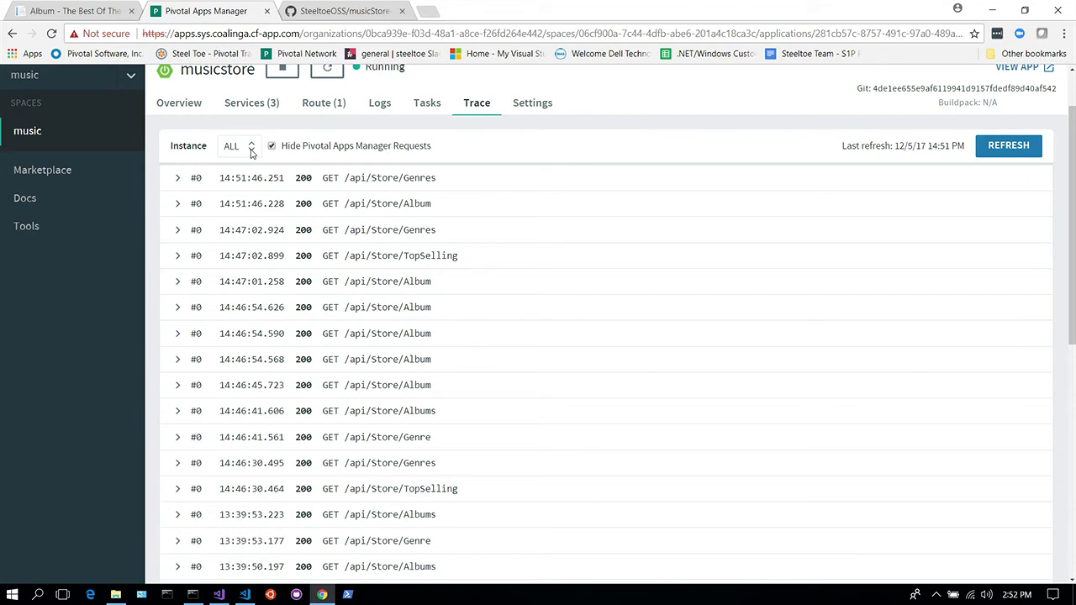
pyautogui.scroll(2, 251, 152)
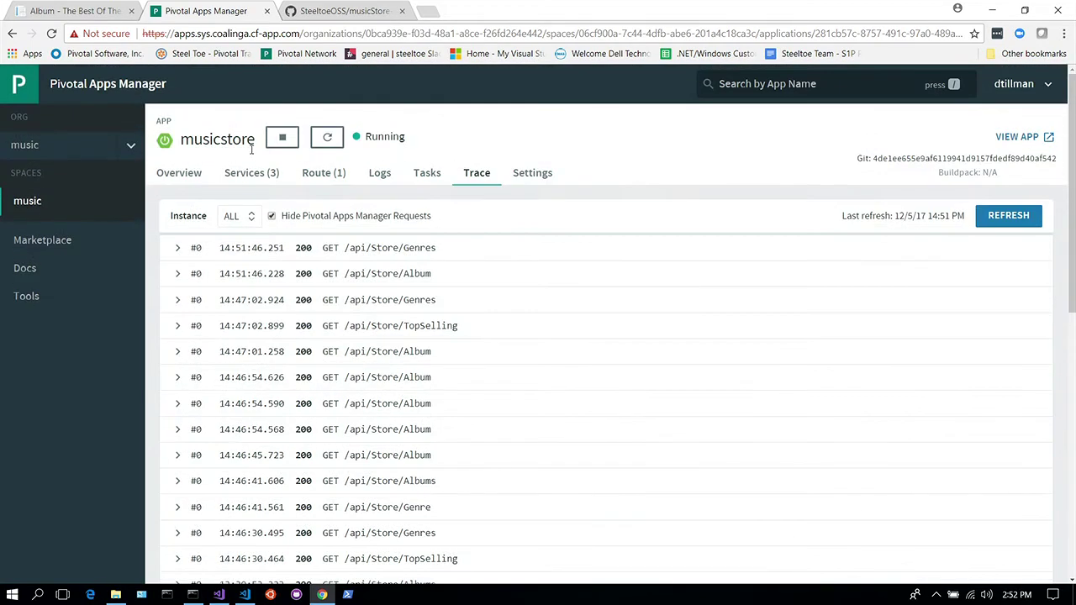
# From musicstore's logs, filter the configurable loggers by "Music" and set MusicStore.Controllers.StoreController to the DEBUG level
pyautogui.click(385, 178)
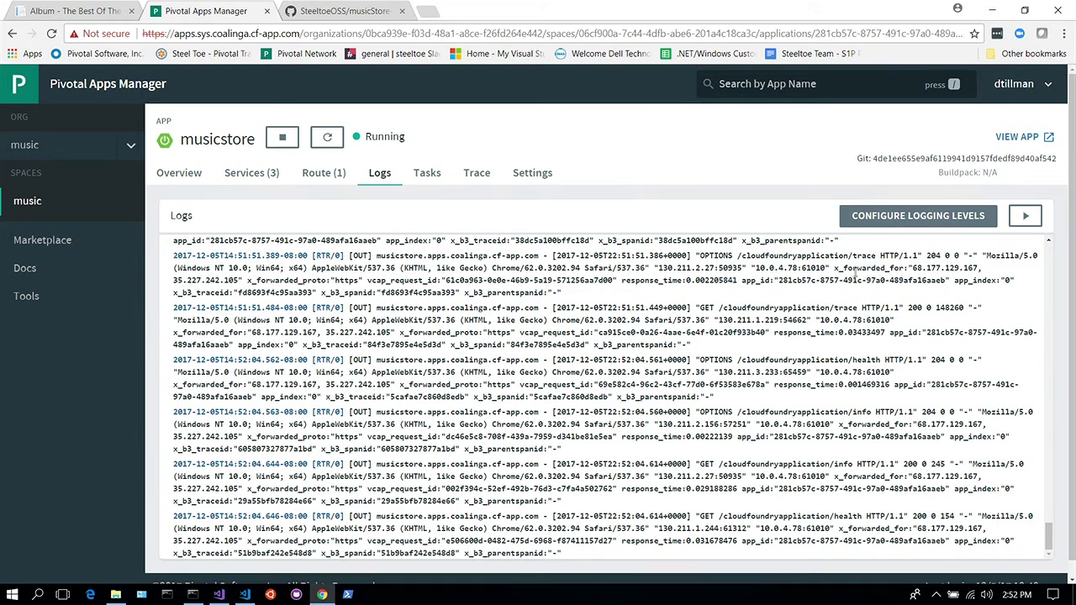
pyautogui.click(927, 218)
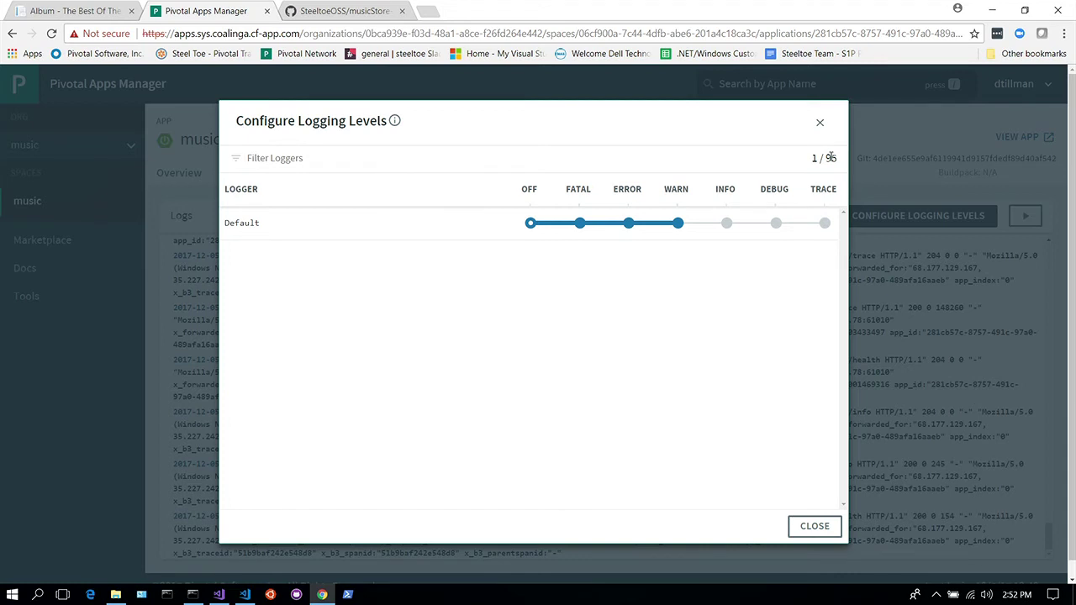
pyautogui.click(377, 165)
pyautogui.write('Musuc')
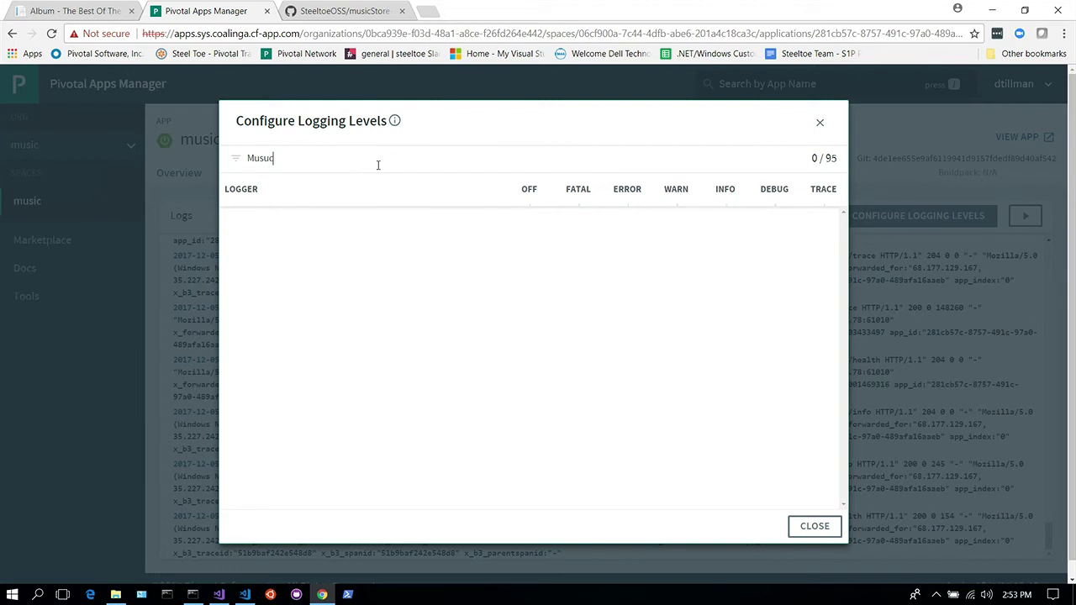
pyautogui.press('BackSpace')
pyautogui.press('BackSpace')
pyautogui.write('ic')
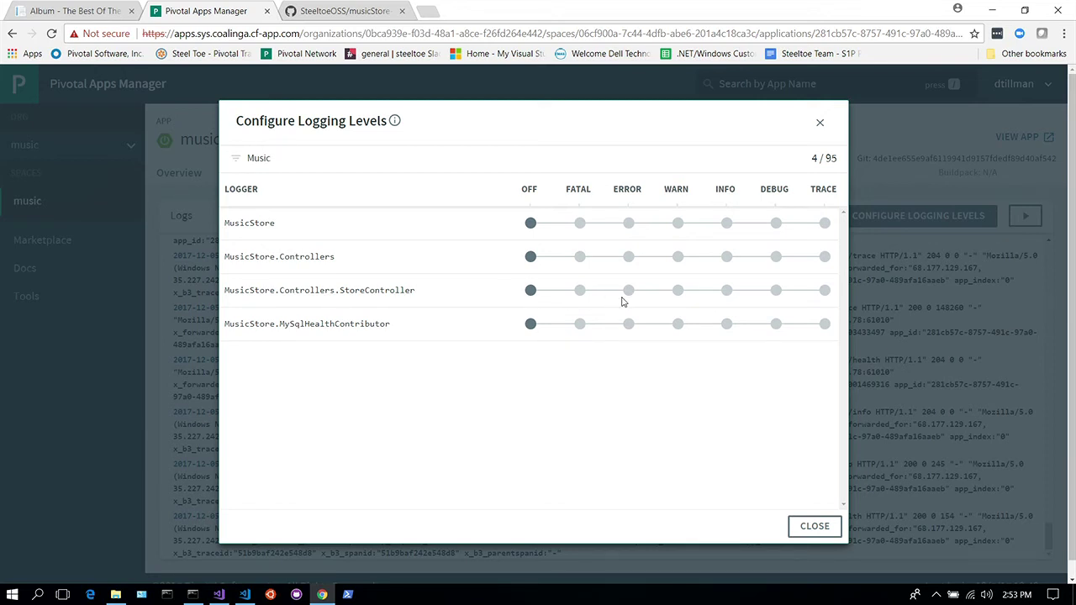
pyautogui.click(778, 293)
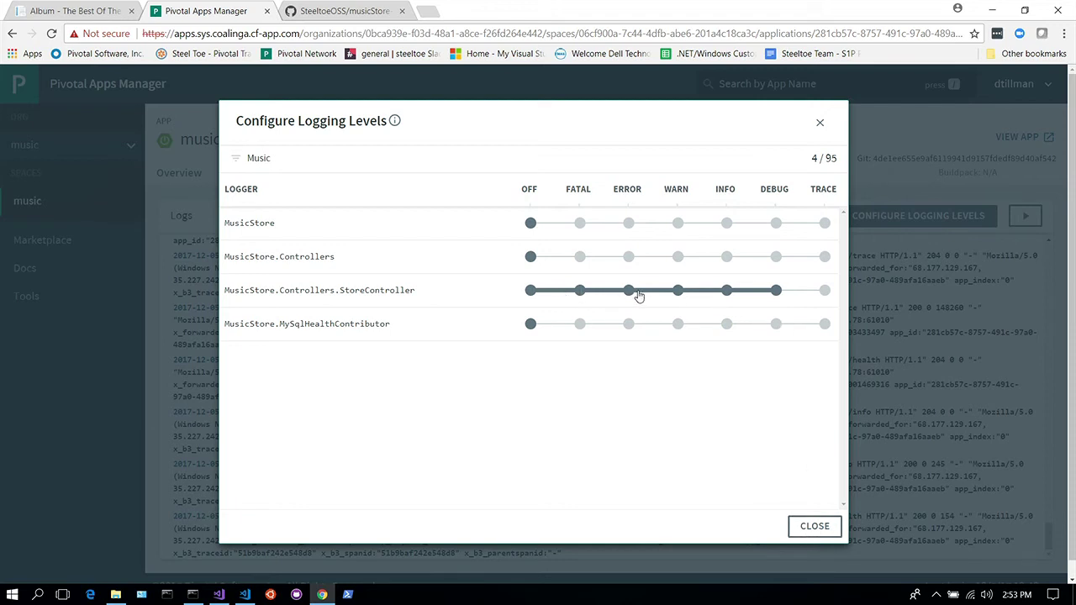
pyautogui.click(794, 528)
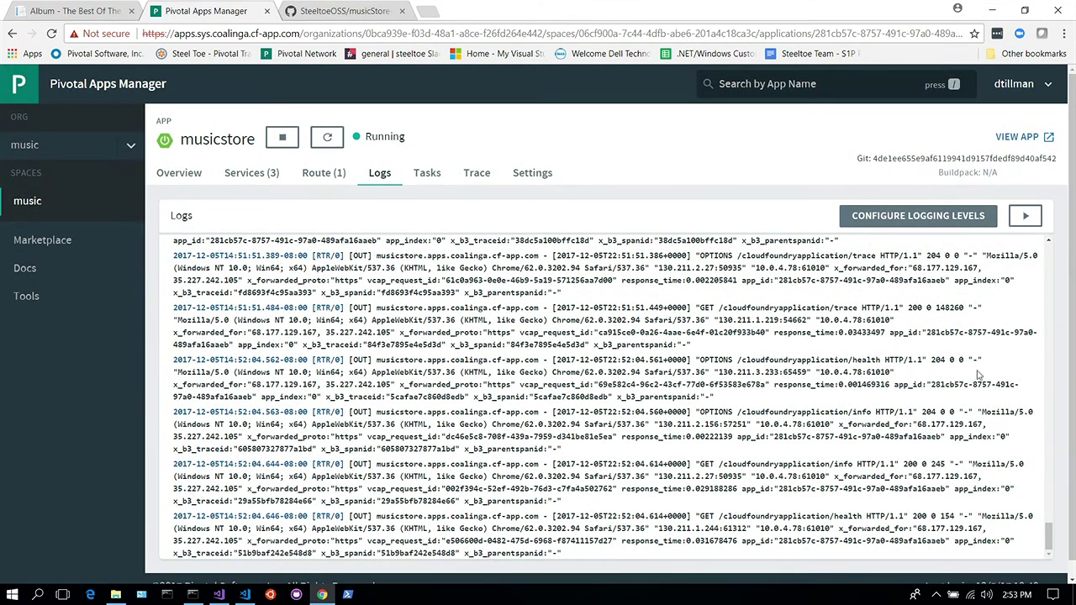
# Start live log streaming for musicstore, load the Music Store home page to generate requests, and return to the logs
pyautogui.click(1026, 216)
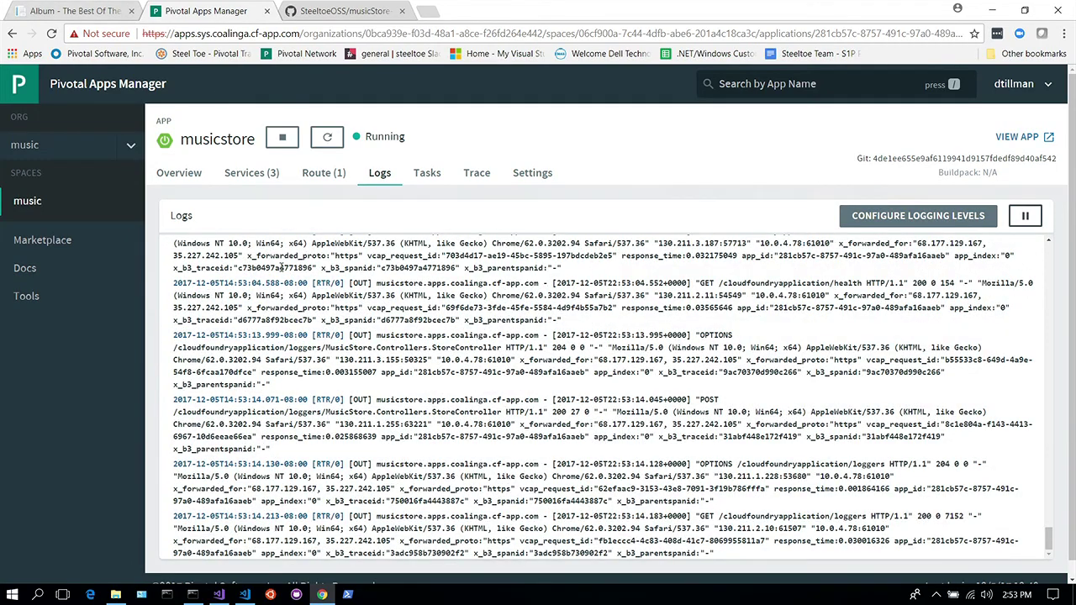
pyautogui.click(72, 10)
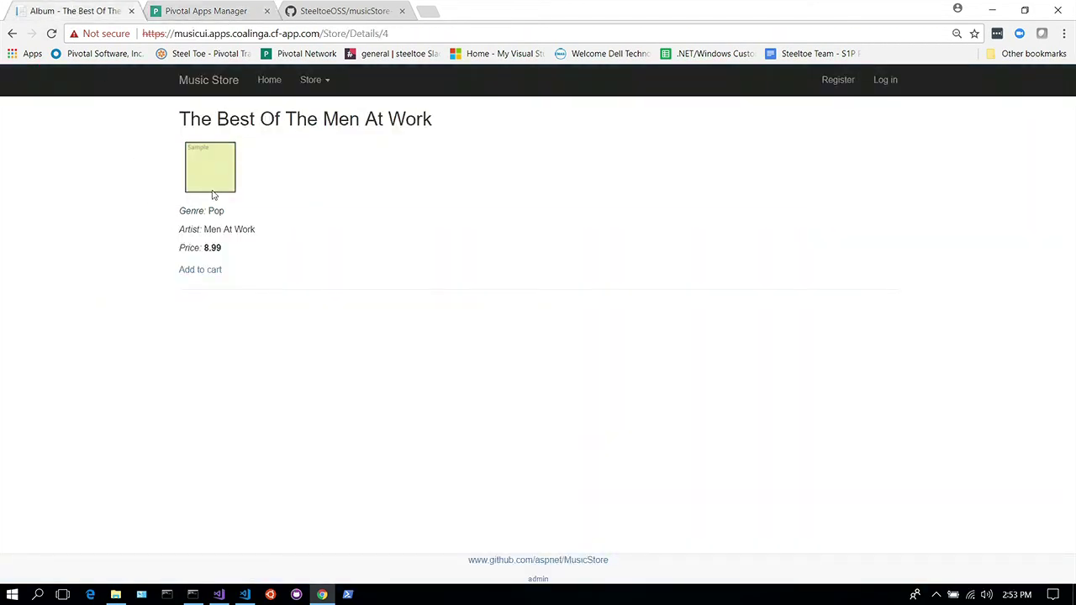
pyautogui.click(265, 81)
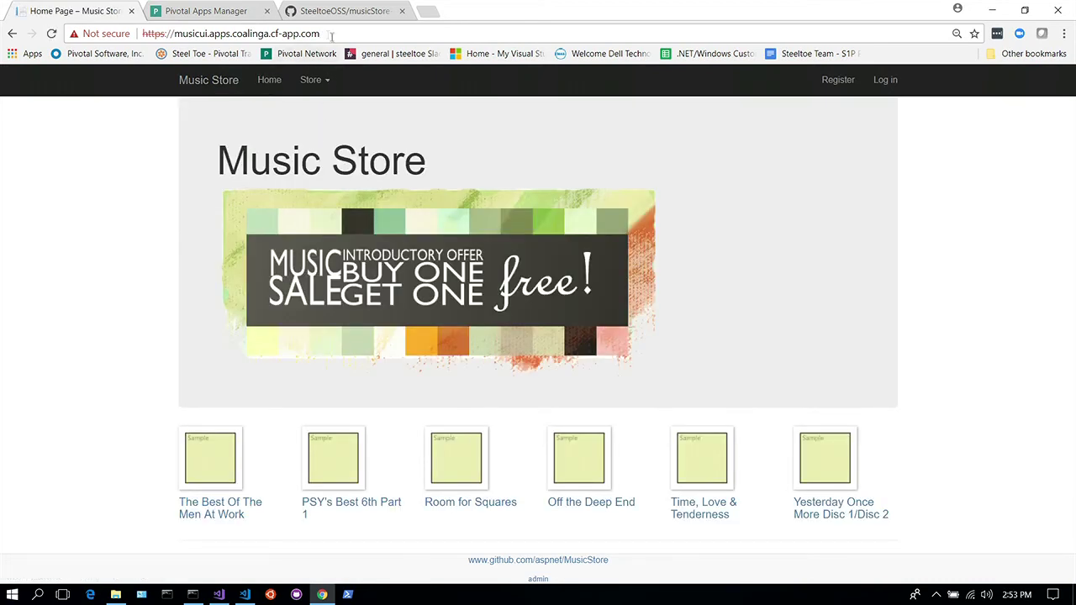
pyautogui.click(232, 10)
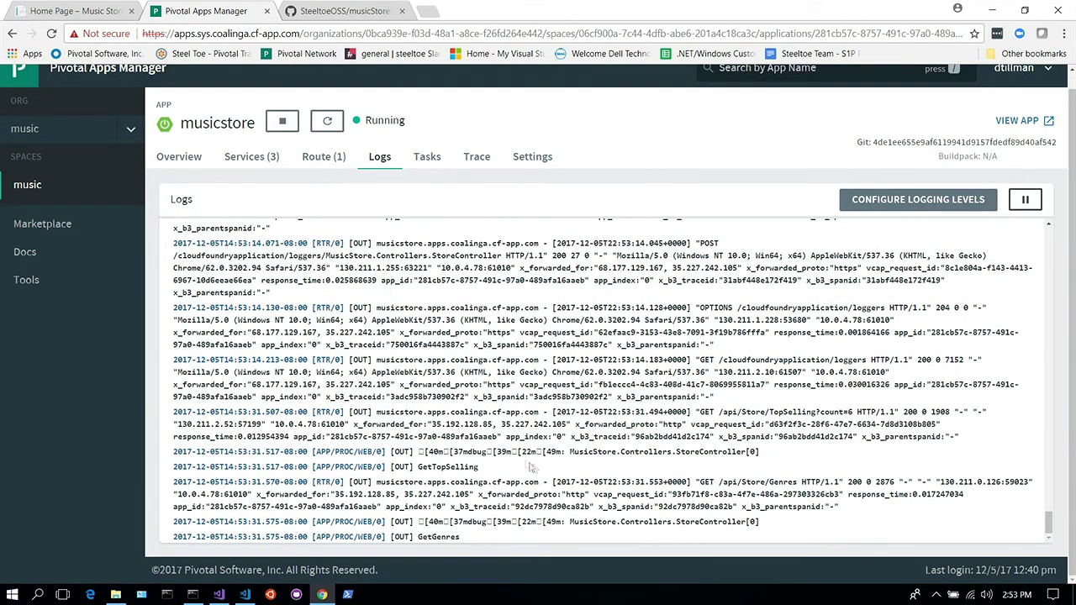
# Highlight the GetTopSelling and GetGenres log lines and the debug marker in the StoreController entry
pyautogui.moveTo(475, 467); pyautogui.dragTo(162, 465)
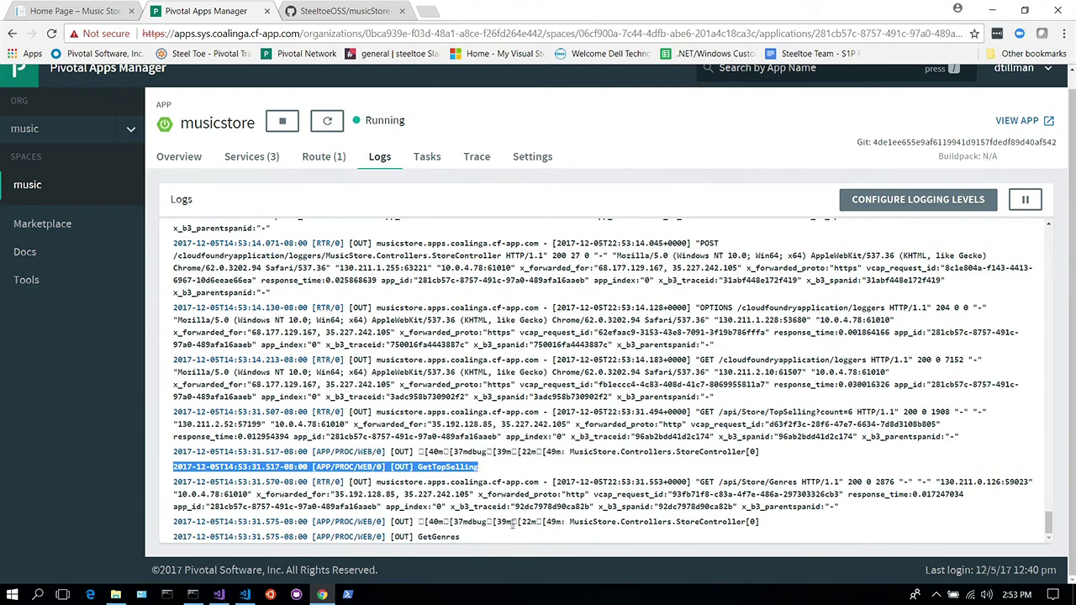
pyautogui.moveTo(491, 538); pyautogui.dragTo(172, 535)
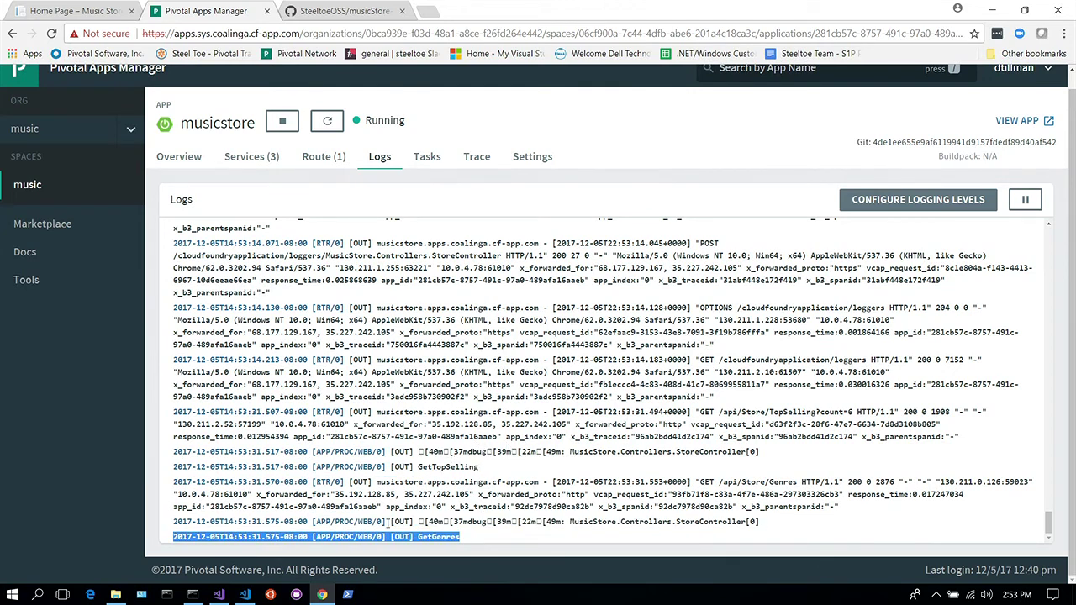
pyautogui.moveTo(487, 522); pyautogui.dragTo(474, 523)
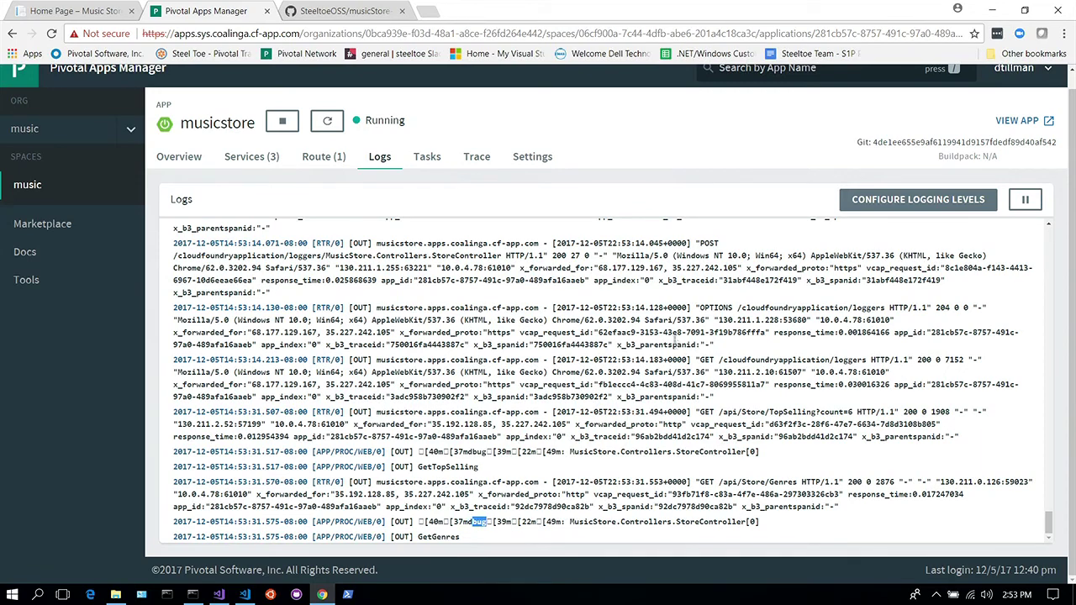
# Filter musicstore's configurable loggers by "Mu" and set MusicStore.Controllers.StoreController to the OFF level
pyautogui.click(943, 210)
pyautogui.click(432, 157)
pyautogui.write('Mu')
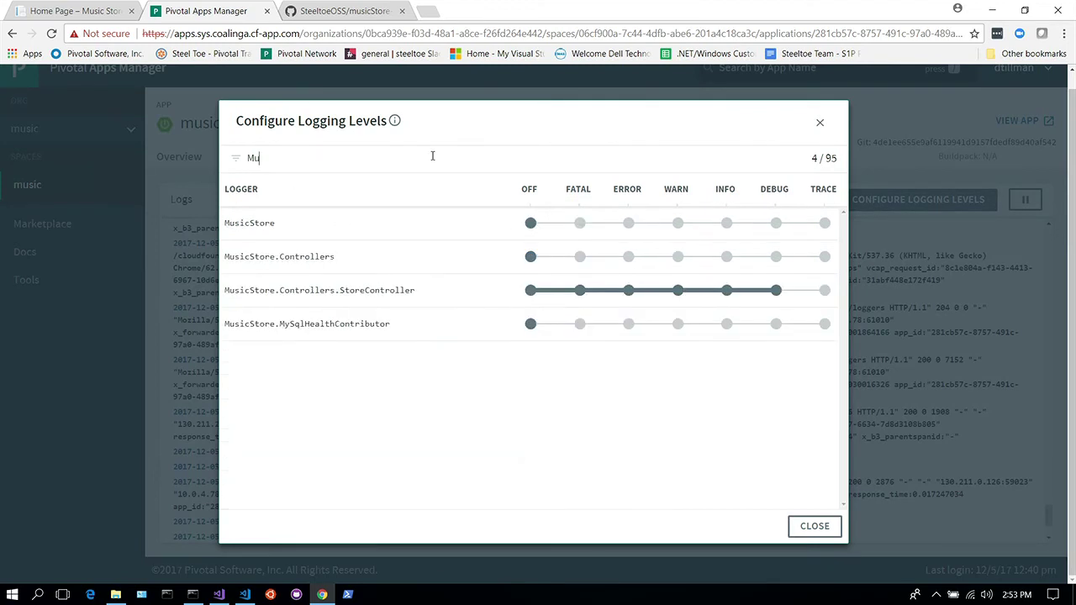
pyautogui.click(531, 290)
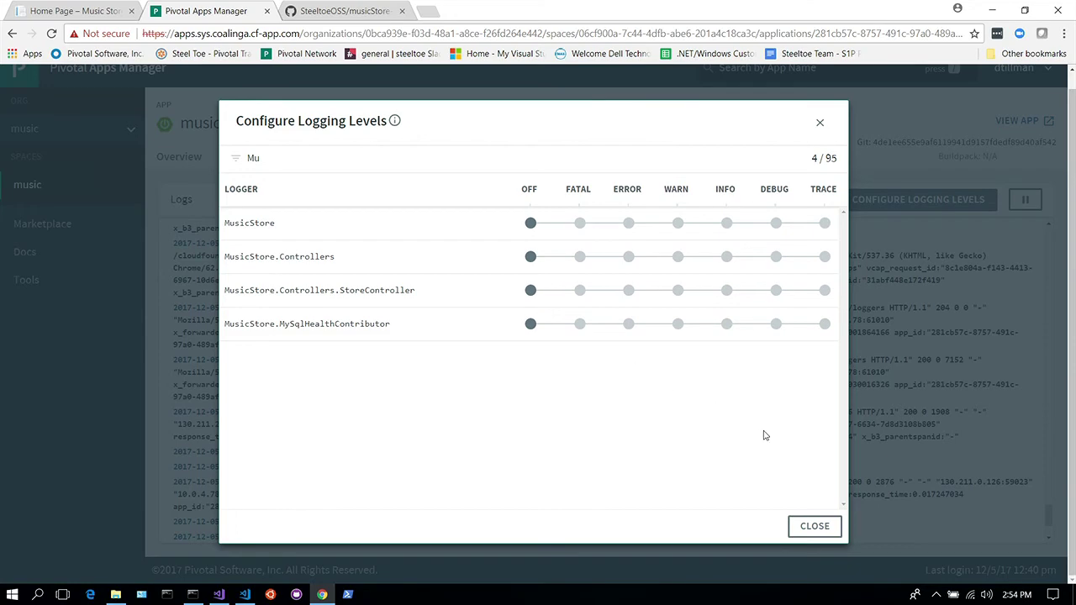
pyautogui.click(816, 526)
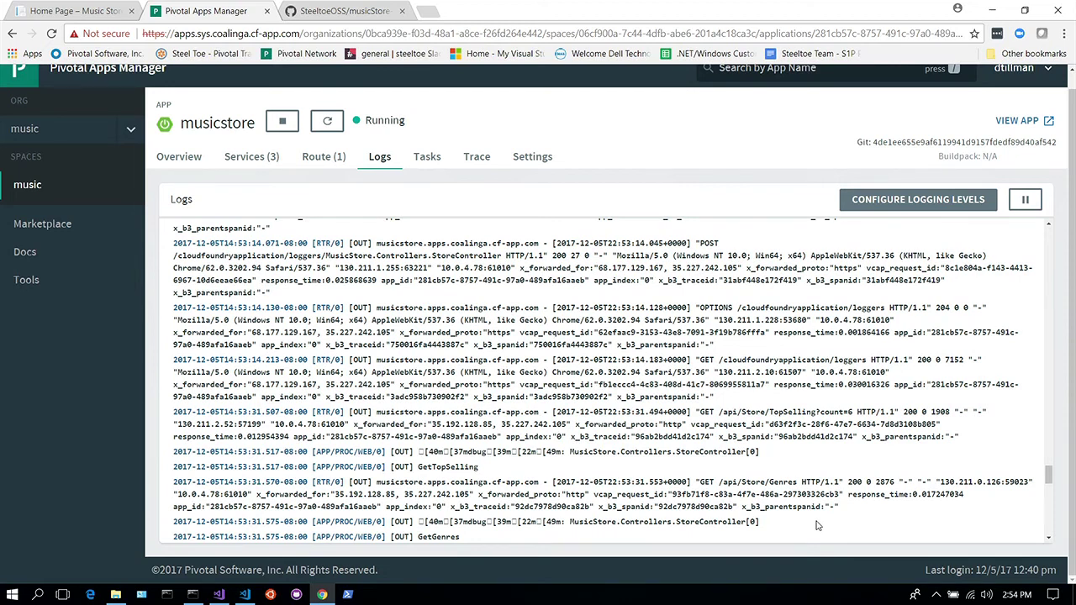
# Switch to Startup.cs in Visual Studio Code, zoom the interface in one level, and narrow the file explorer to widen the code area
pyautogui.click(245, 595)
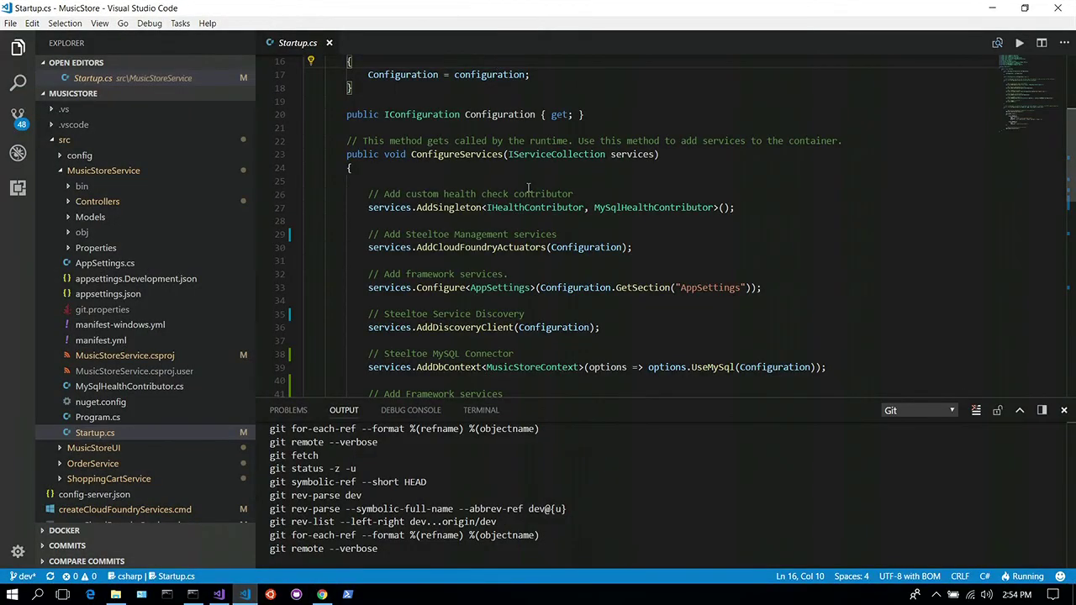
pyautogui.scroll(2, 528, 186)
pyautogui.scroll(2, 528, 187)
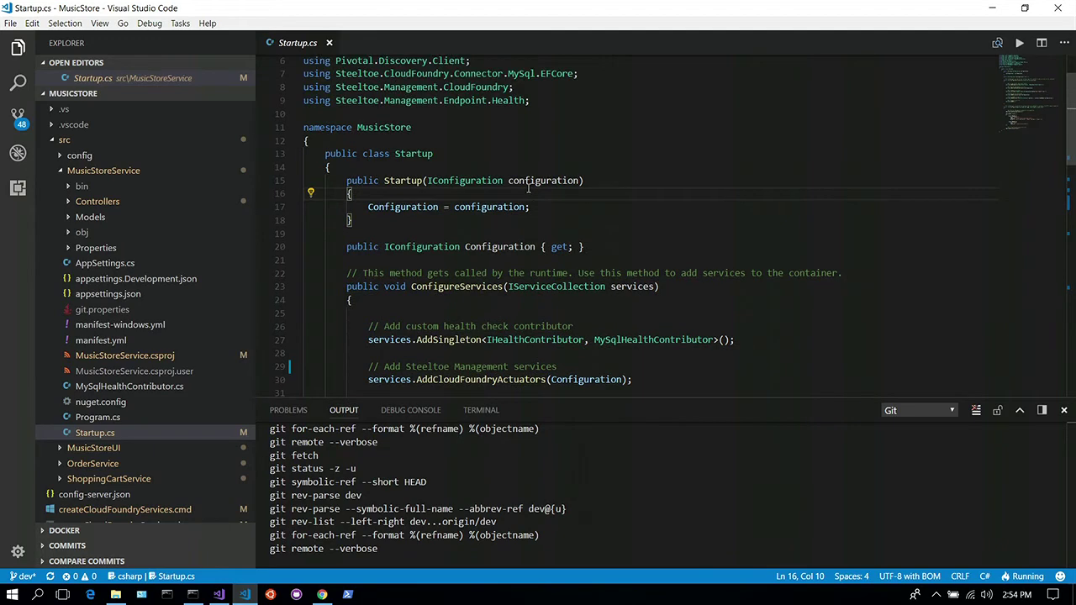
pyautogui.scroll(-1, 529, 188)
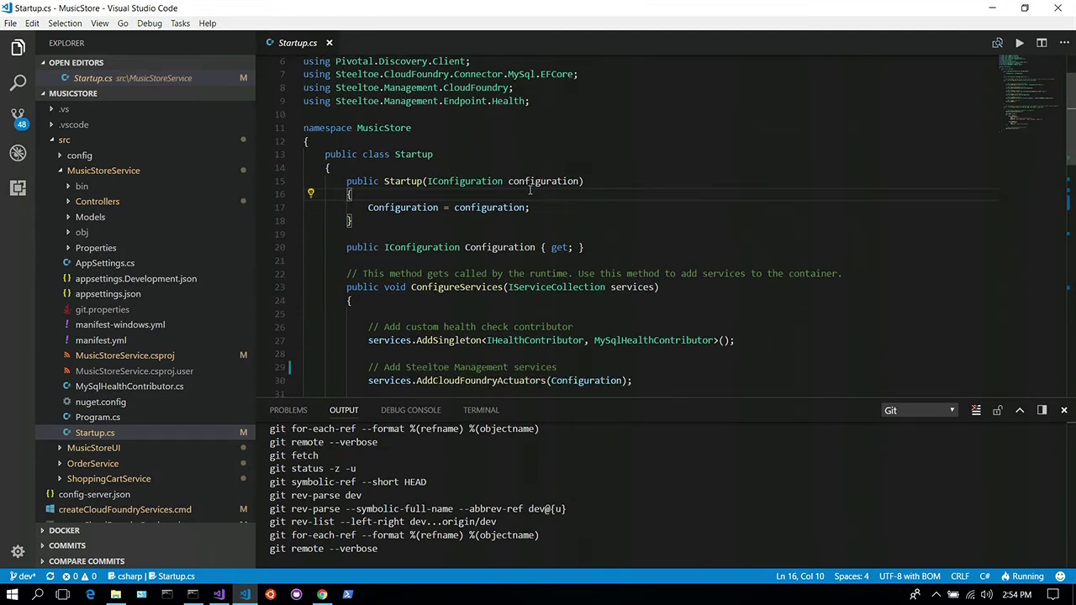
pyautogui.scroll(-1, 530, 190)
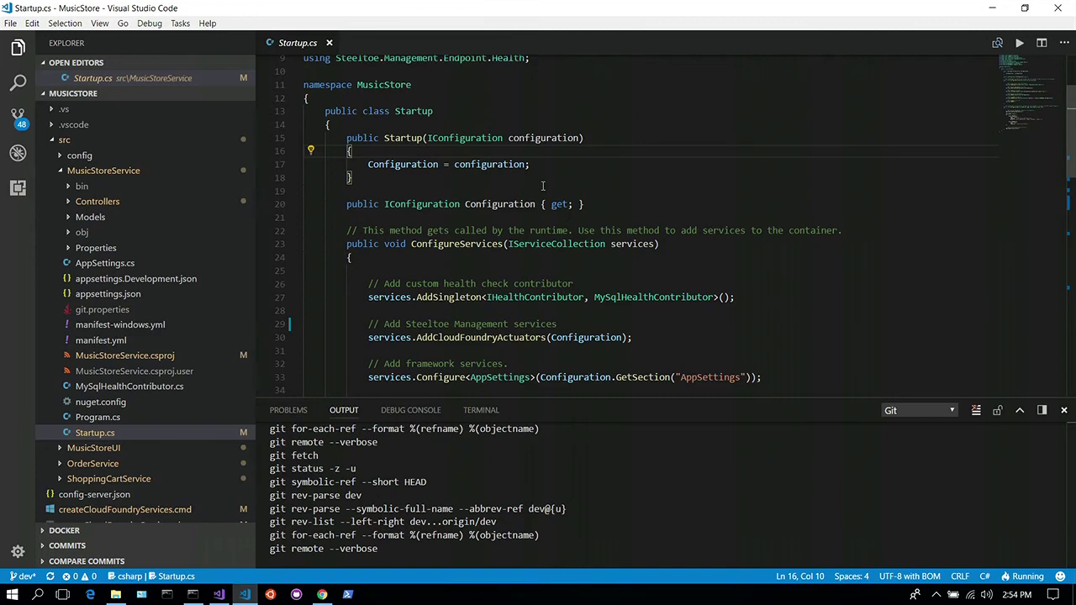
pyautogui.hotkey('ctrl', '=')
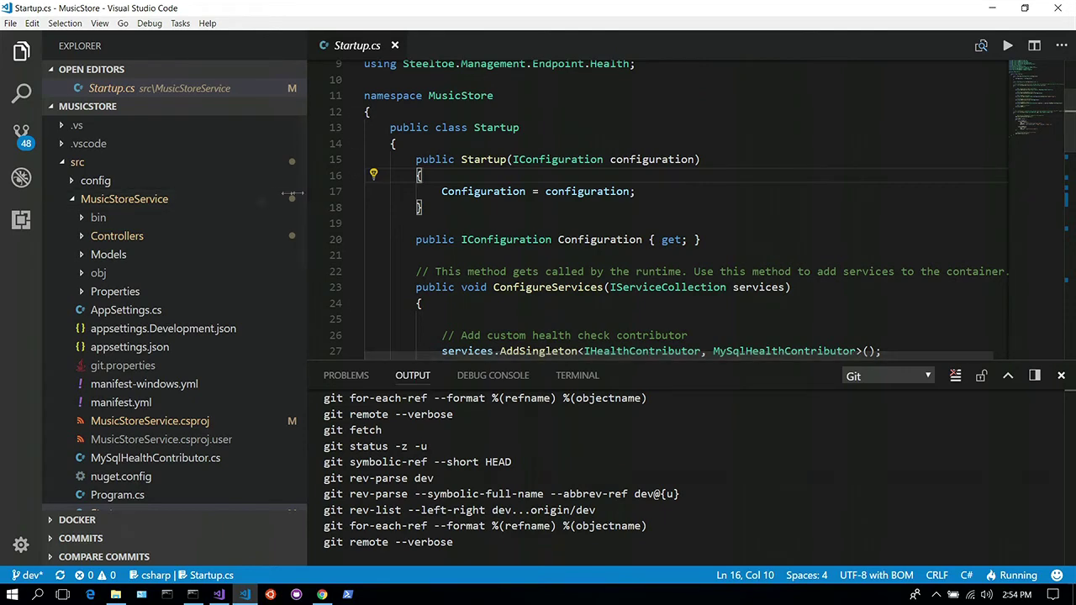
pyautogui.moveTo(308, 202); pyautogui.dragTo(168, 196)
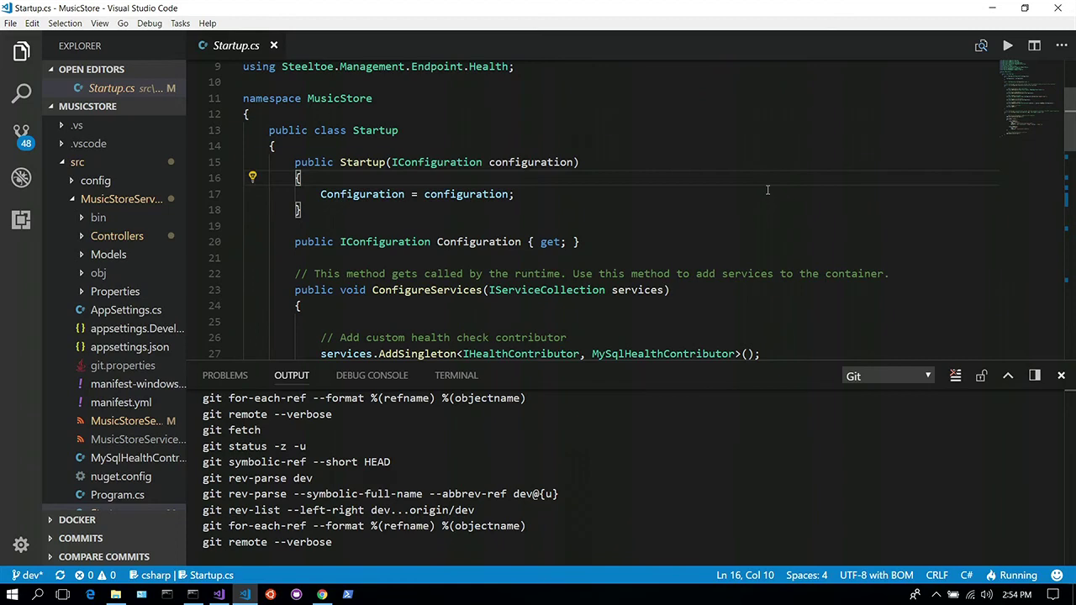
# Highlight the services.AddCloudFoundryActuators(Configuration) line in the ConfigureServices method of Startup.cs
pyautogui.scroll(-3, 771, 187)
pyautogui.scroll(-1, 778, 183)
pyautogui.scroll(1, 778, 182)
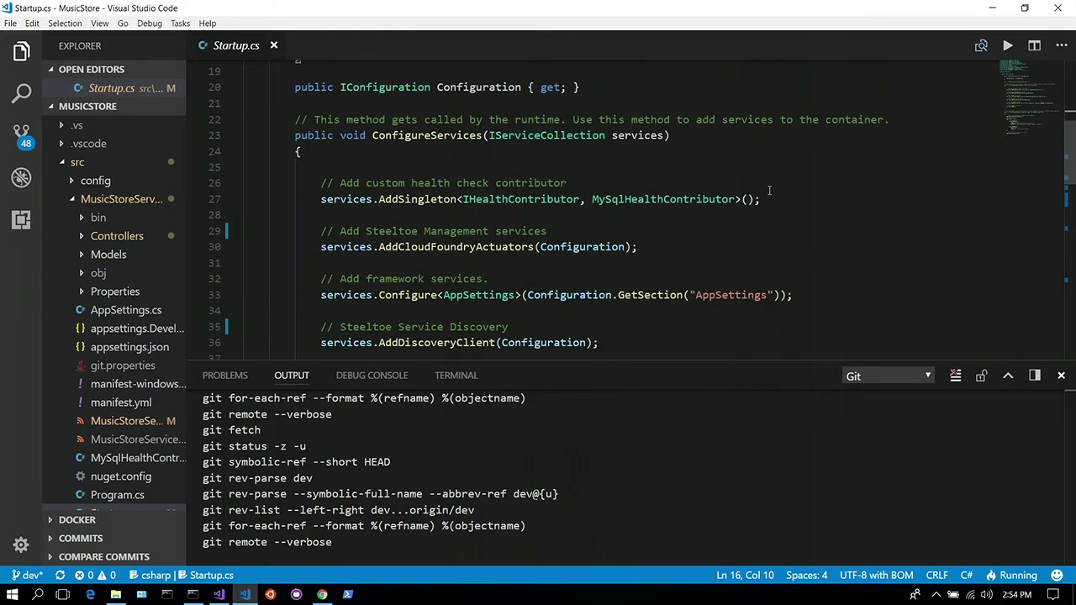
pyautogui.scroll(-1, 768, 190)
pyautogui.moveTo(641, 195); pyautogui.dragTo(107, 194)
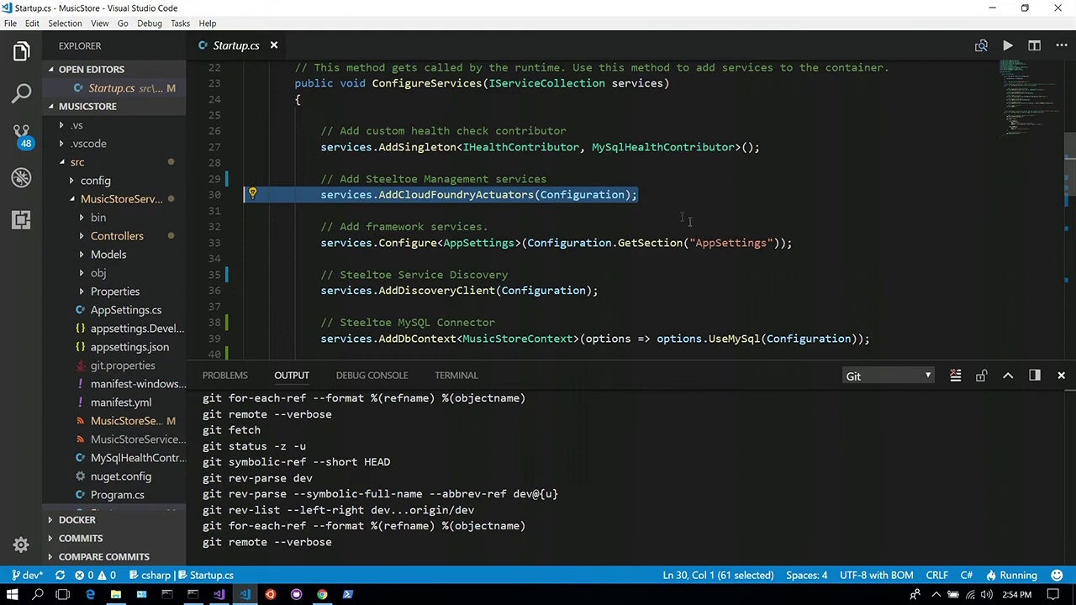
# Highlight the app.UseCloudFoundryActuators() call in the Configure method of Startup.cs
pyautogui.scroll(-4, 724, 223)
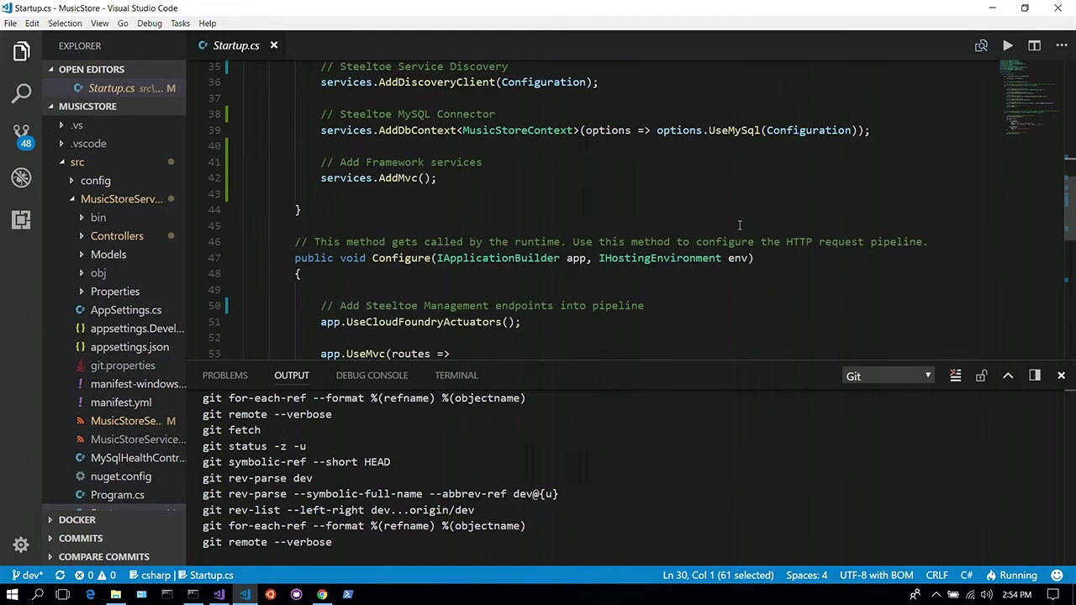
pyautogui.scroll(-3, 740, 225)
pyautogui.moveTo(521, 166); pyautogui.dragTo(289, 166)
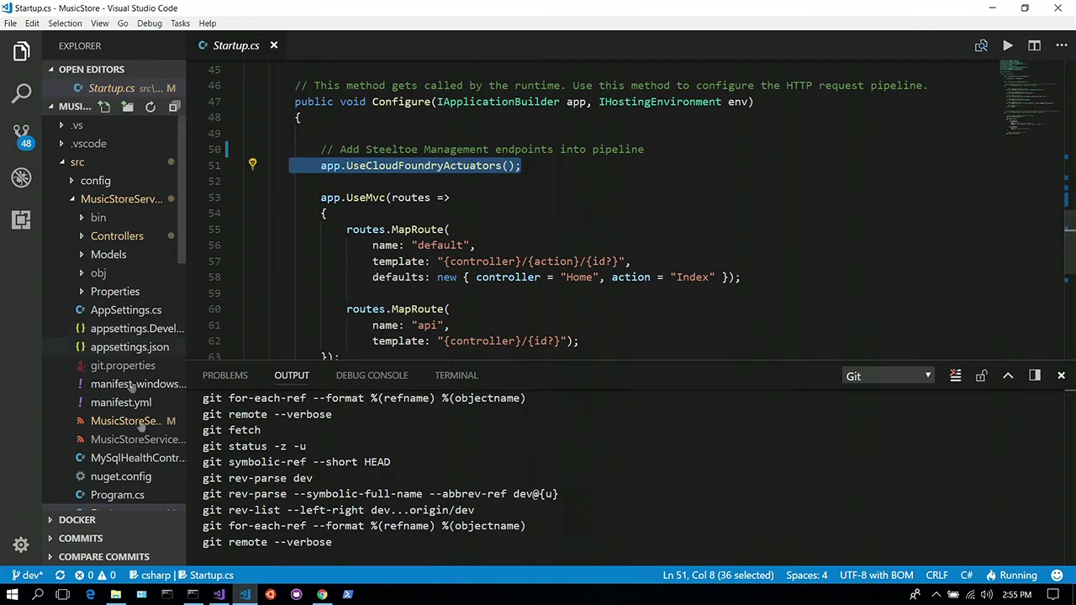
# Review the MySqlHealthContributor class in MySqlHealthContributor.cs up to its Health() method, and return to musicstore's logs in Chrome
pyautogui.click(155, 458)
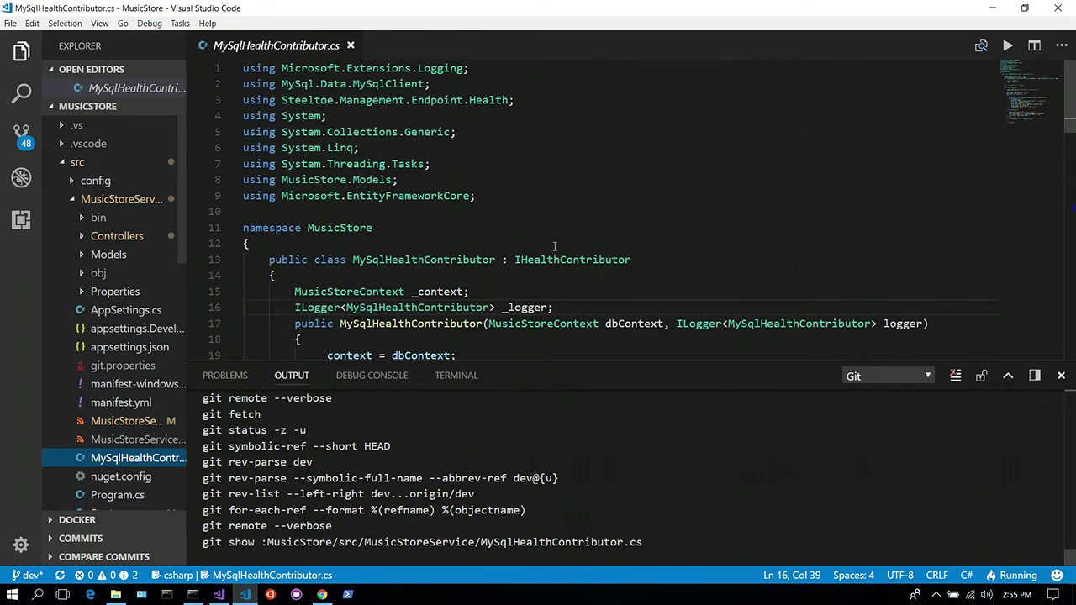
pyautogui.scroll(-2, 555, 246)
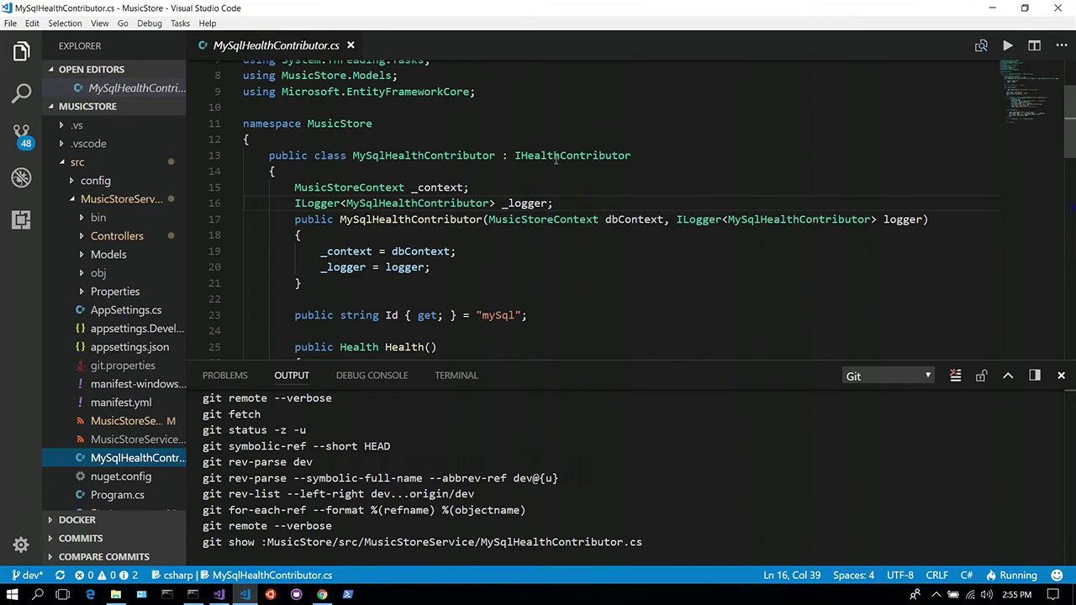
pyautogui.scroll(-2, 557, 160)
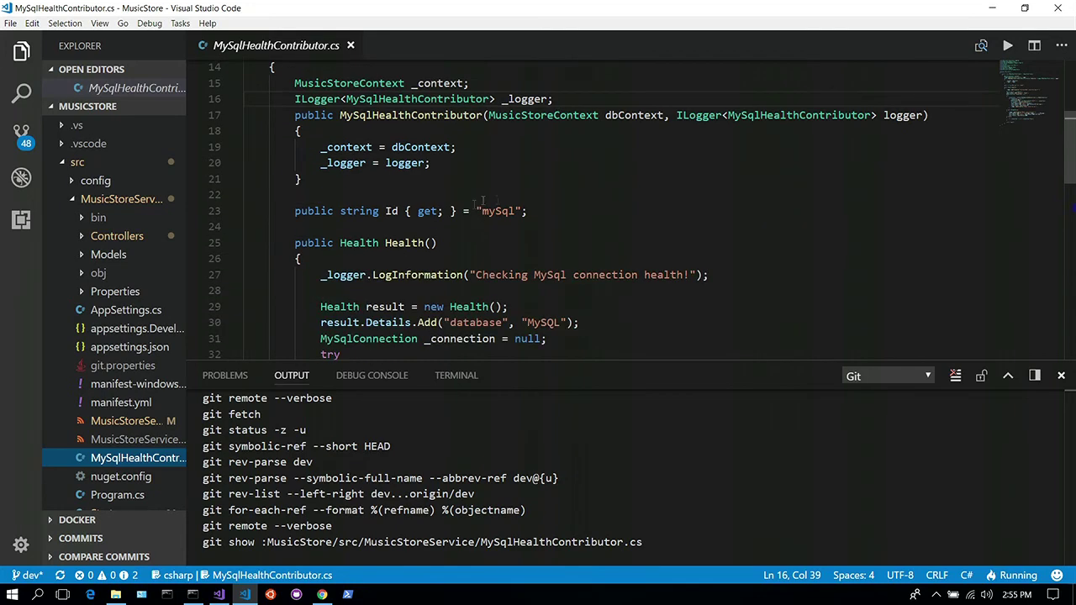
pyautogui.click(398, 243)
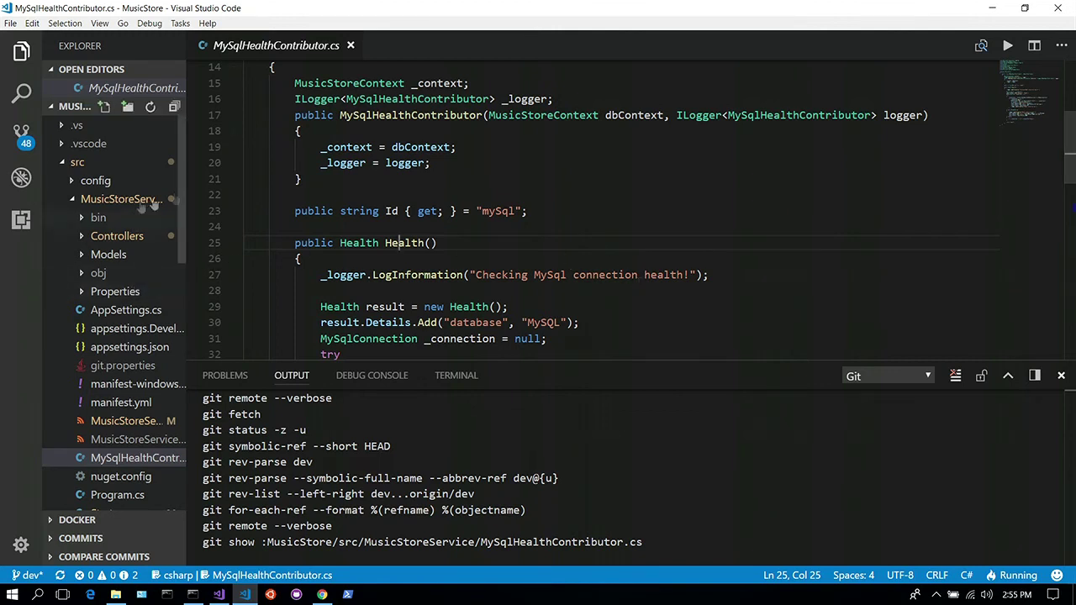
pyautogui.click(322, 595)
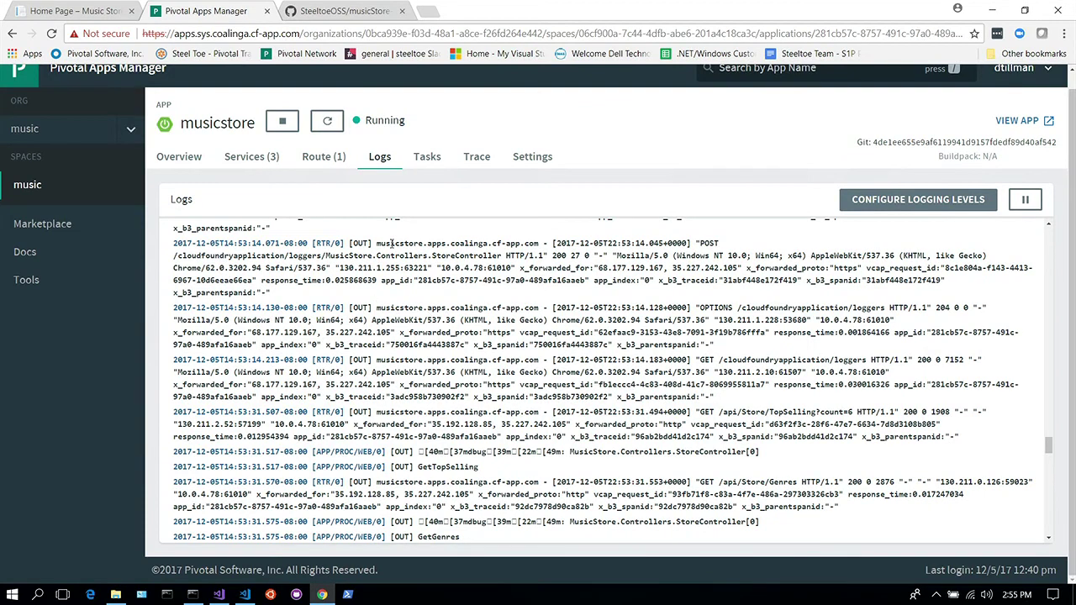